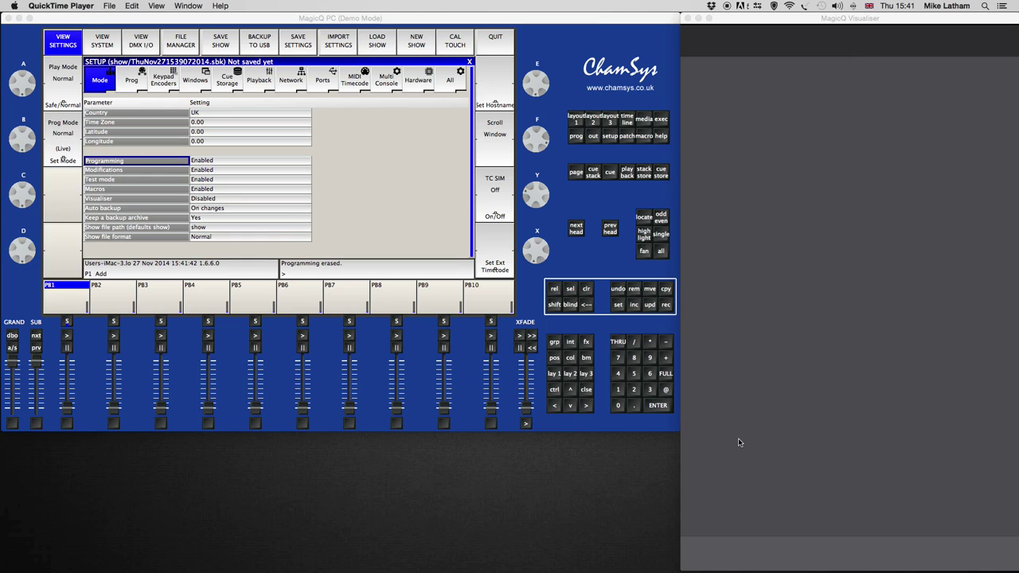
Step: Start a new show, erasing the current show from memory
click(104, 5)
click(76, 16)
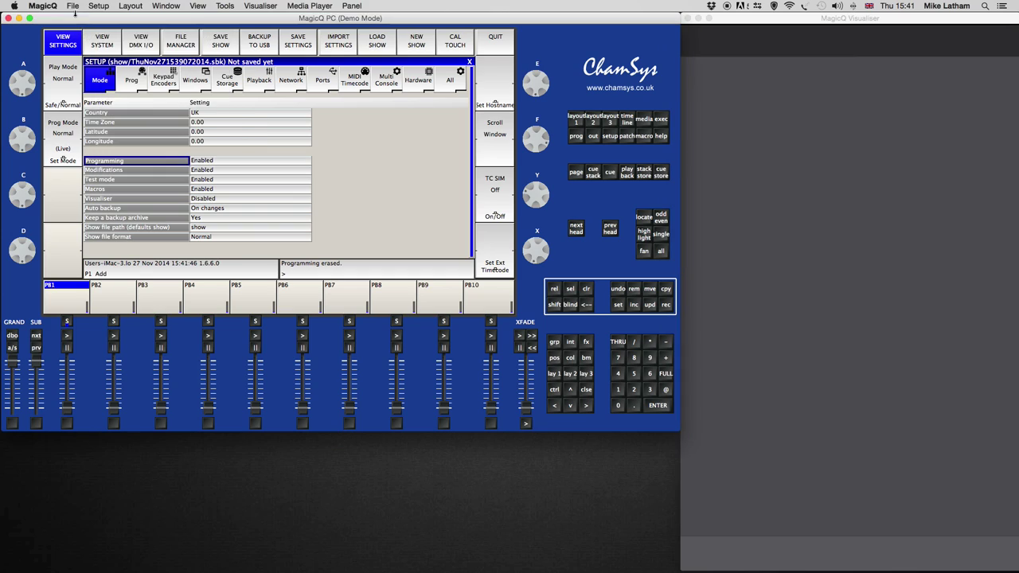
click(70, 8)
click(81, 18)
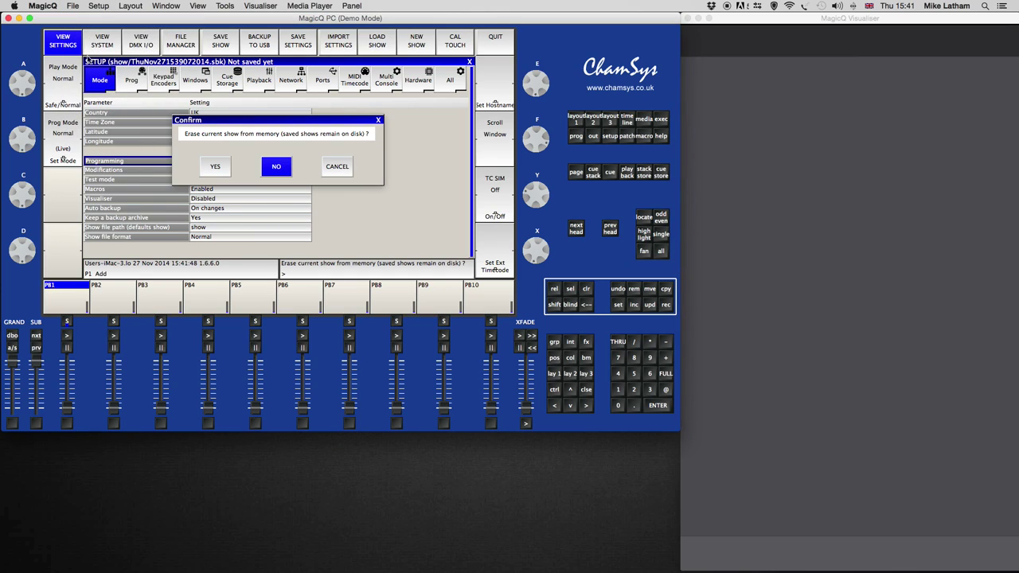
click(214, 168)
click(214, 162)
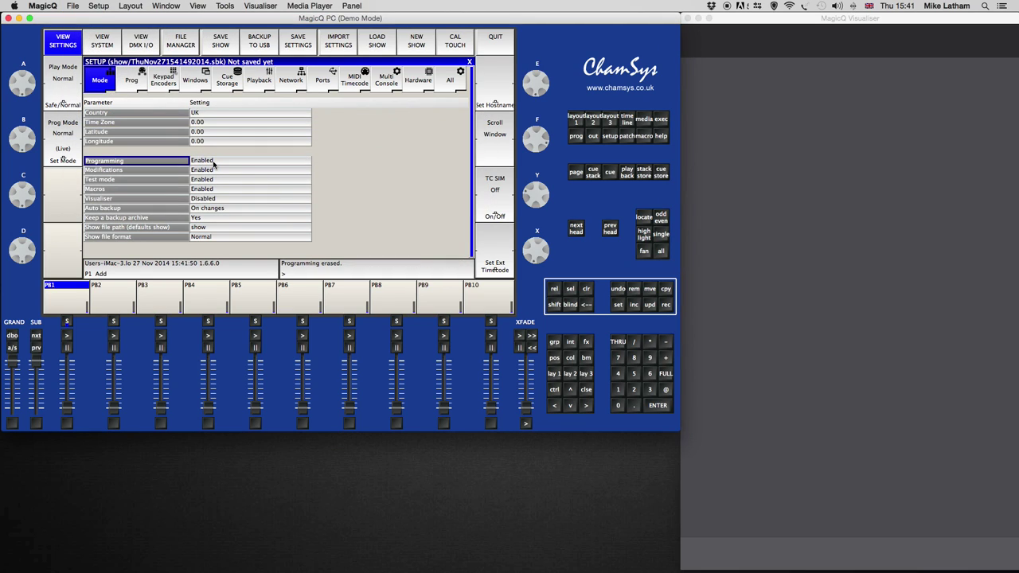
click(215, 163)
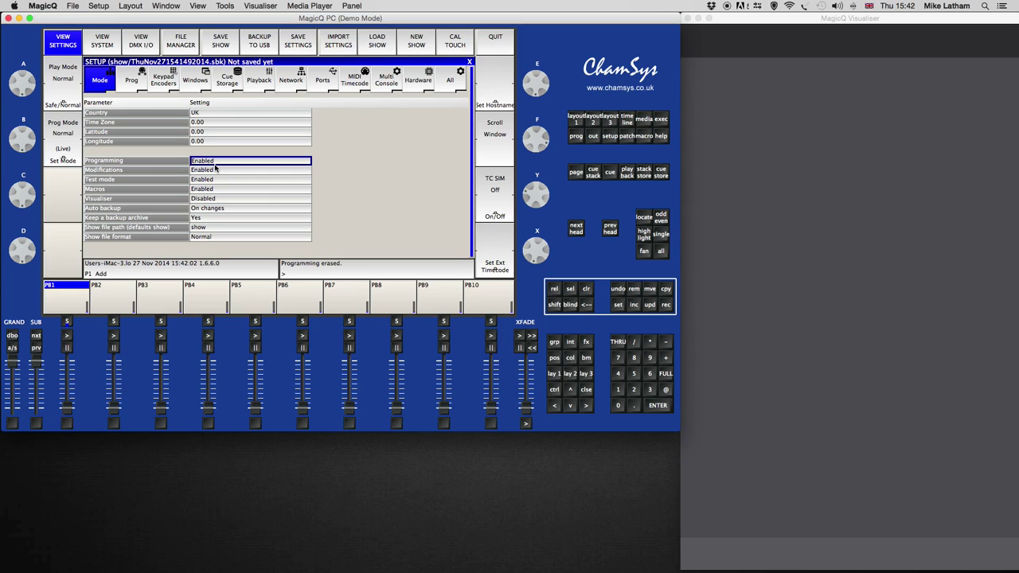
drag(215, 165, 251, 189)
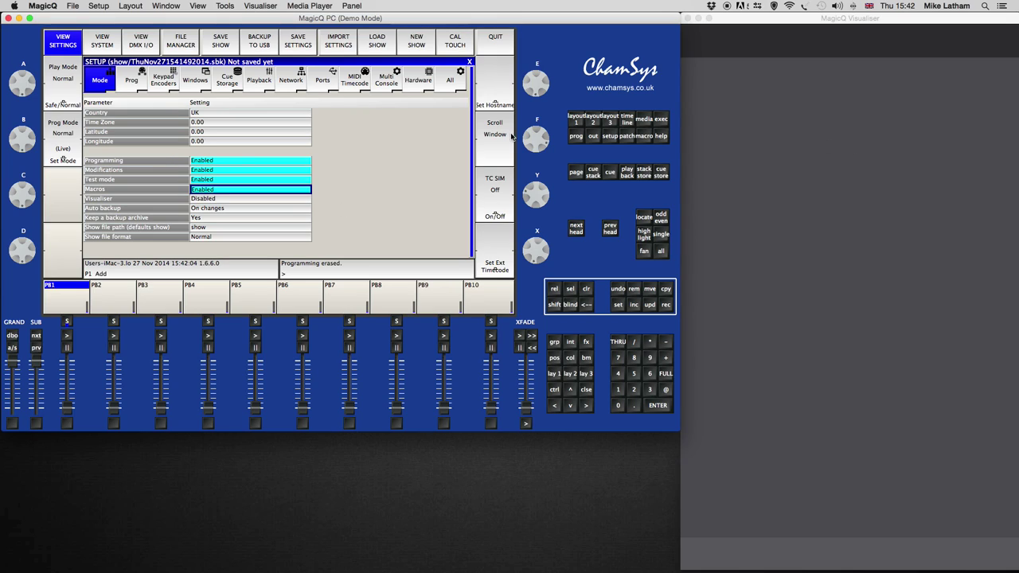
Step: In the patch's channel view, choose the Clay Paky Sharpy head in Standard (16) mode for DMX channel 1-001
click(627, 137)
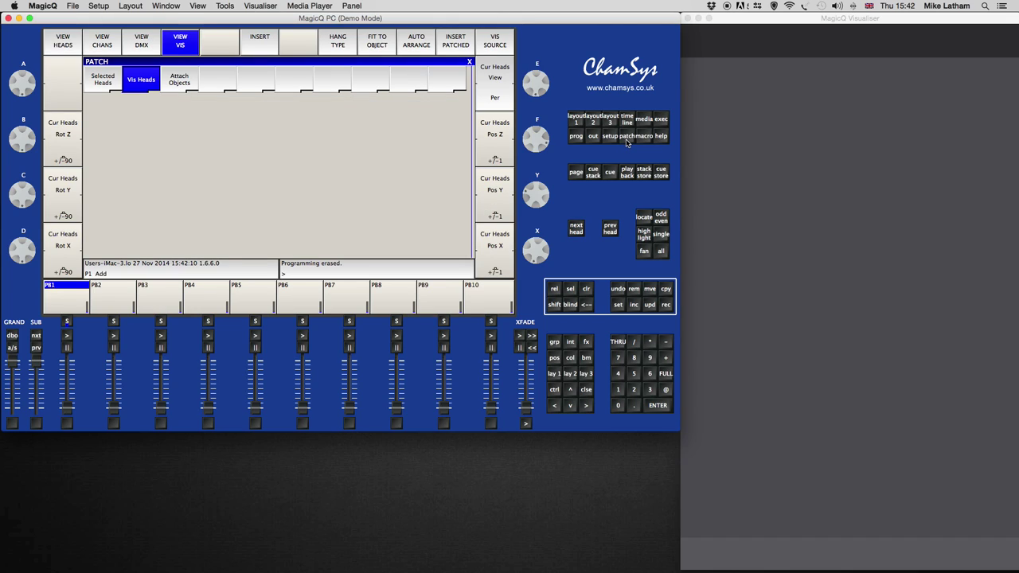
click(64, 44)
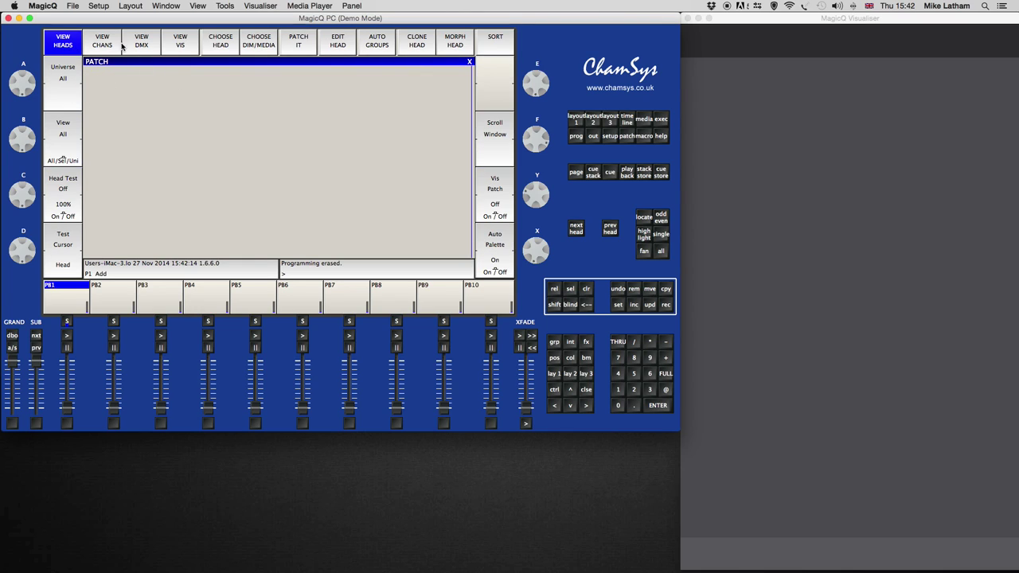
click(100, 40)
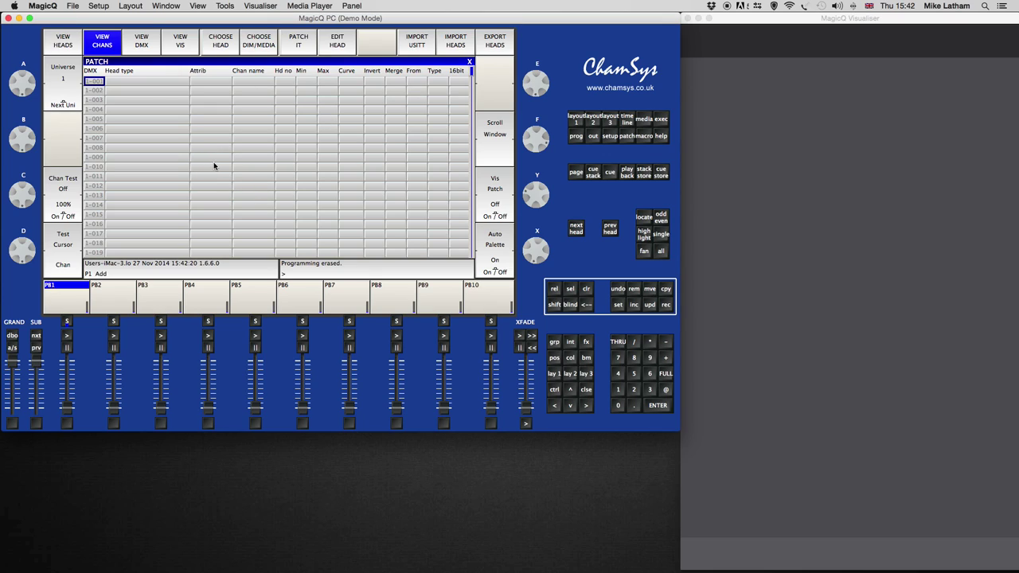
click(115, 83)
click(220, 41)
click(117, 228)
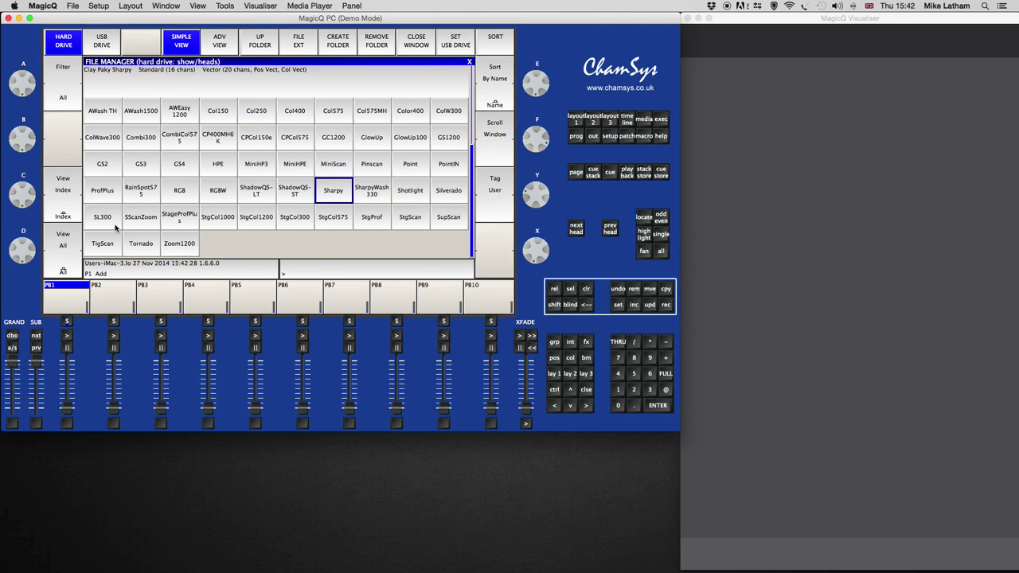
click(336, 201)
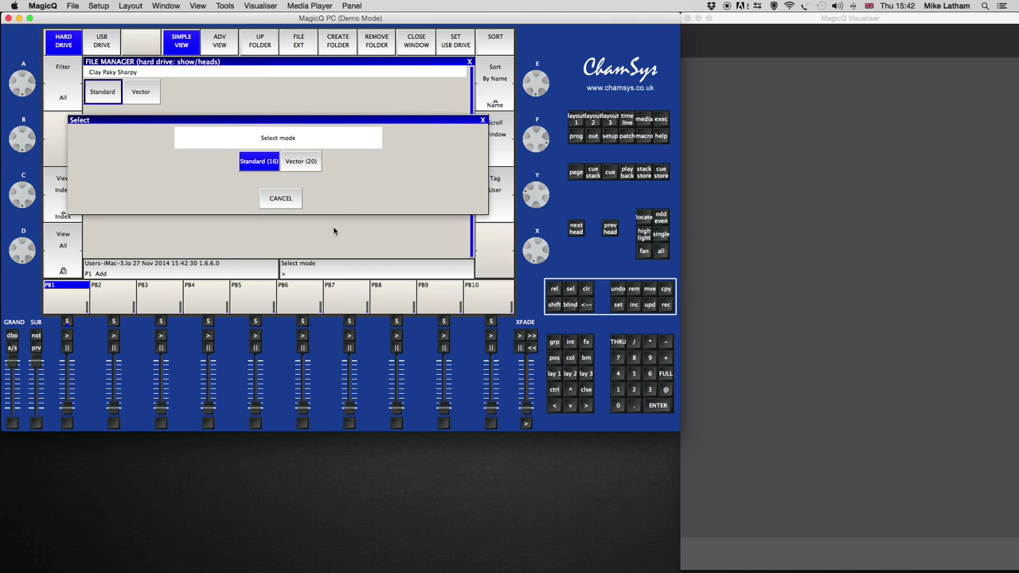
click(256, 164)
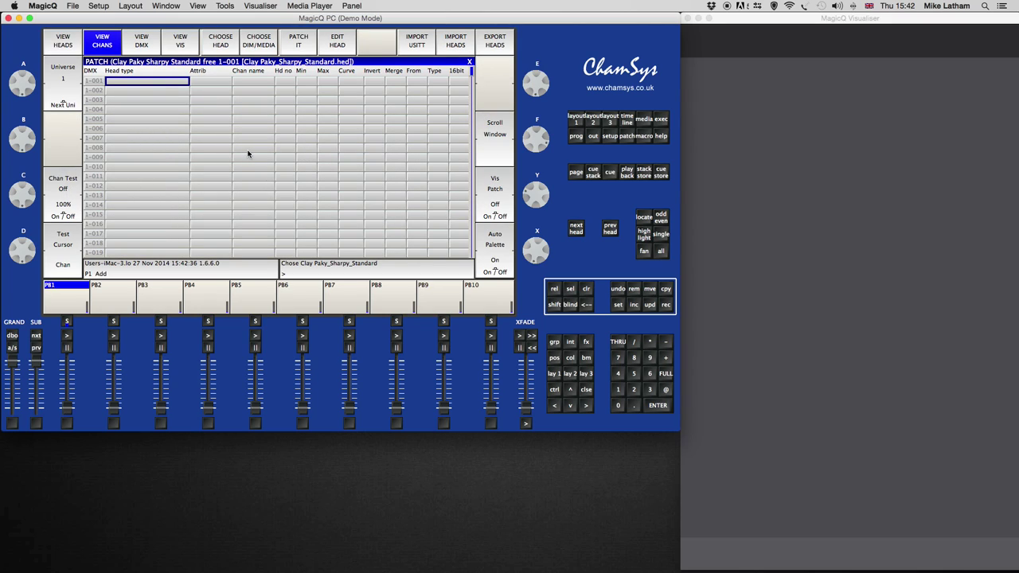
Step: Patch four Clay Paky Sharpy heads consecutively from DMX 1-001, with heads auto-inserted into the visualiser
click(291, 47)
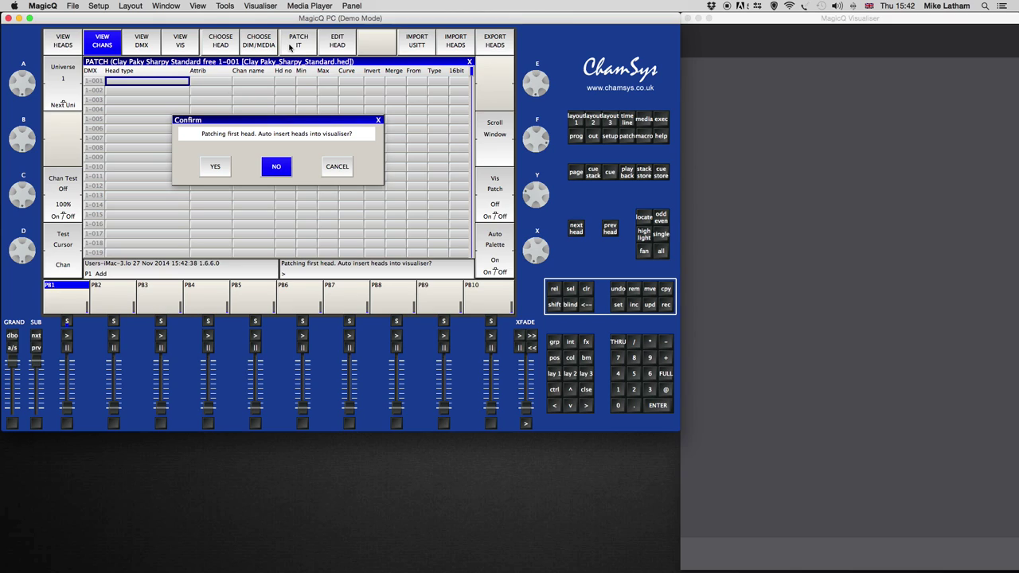
click(218, 165)
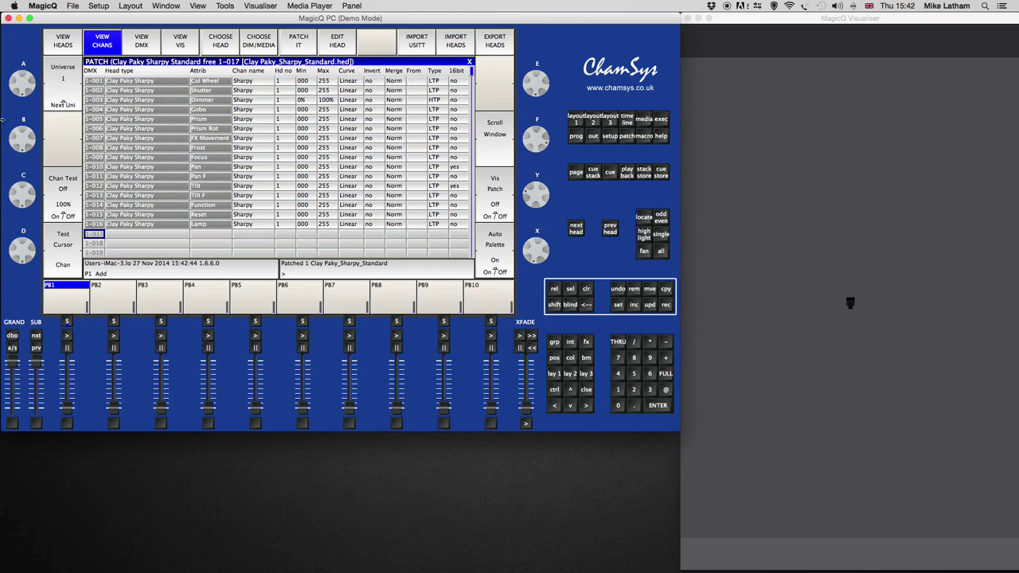
click(305, 49)
click(304, 49)
click(305, 50)
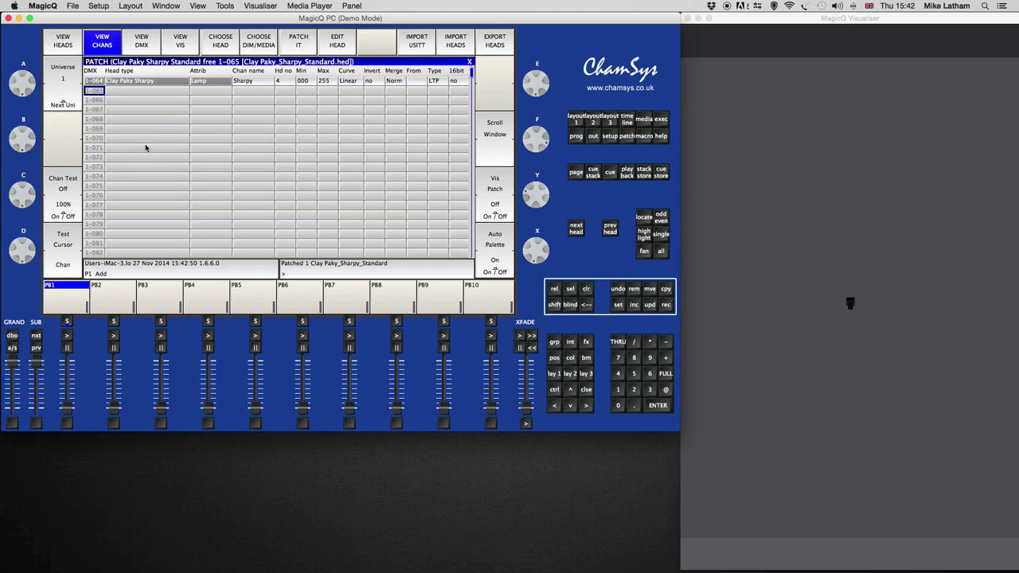
click(93, 82)
Step: In the patch's visualiser view, set the Z position of all four Sharpy heads to 0
click(985, 282)
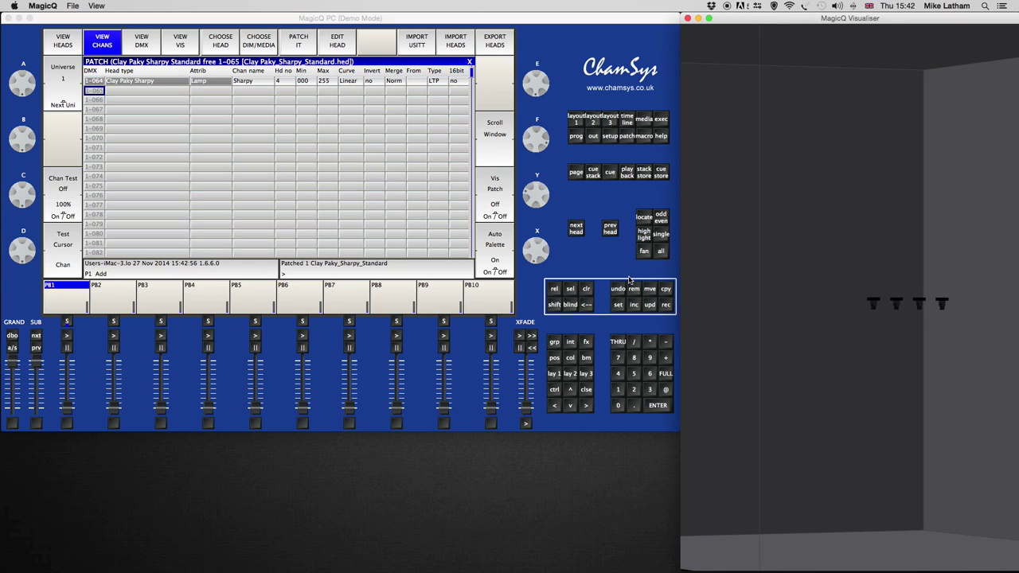
drag(764, 300, 992, 337)
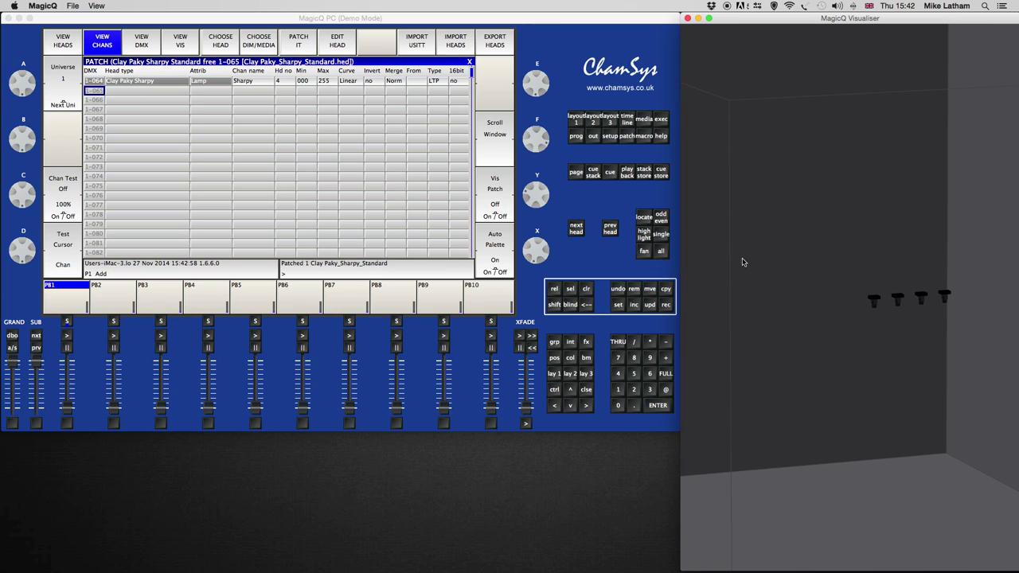
drag(740, 262, 948, 332)
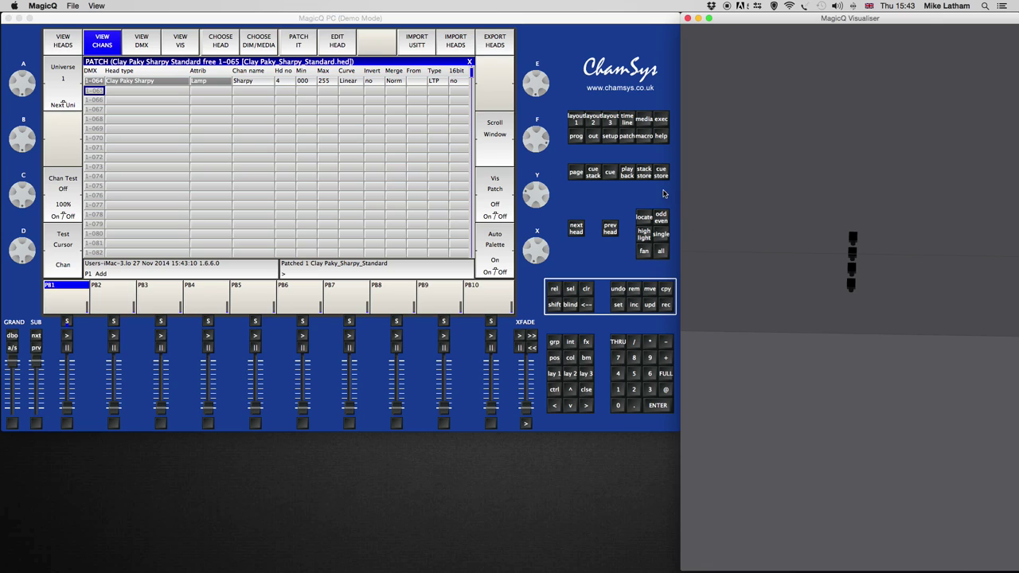
click(626, 141)
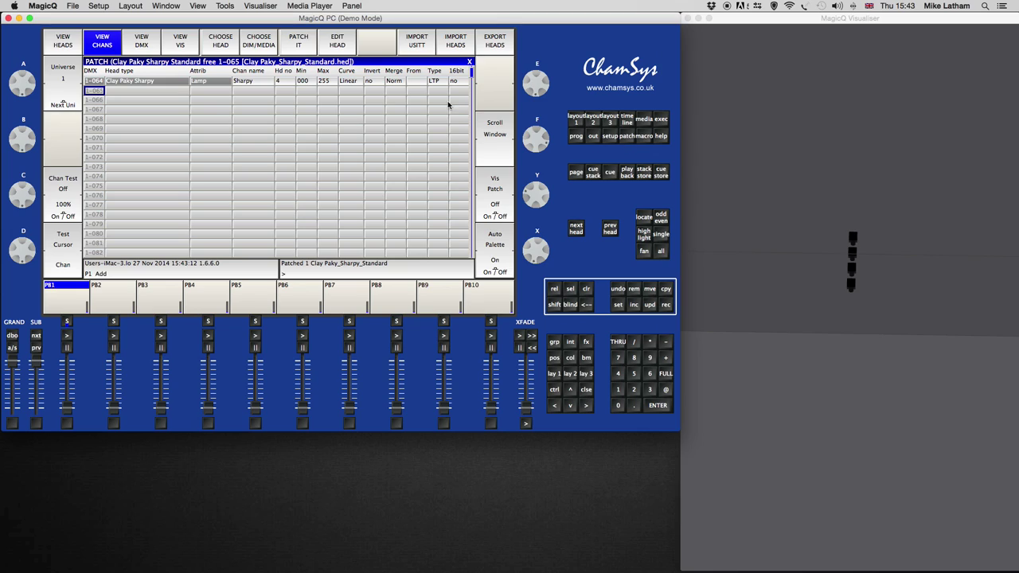
click(178, 44)
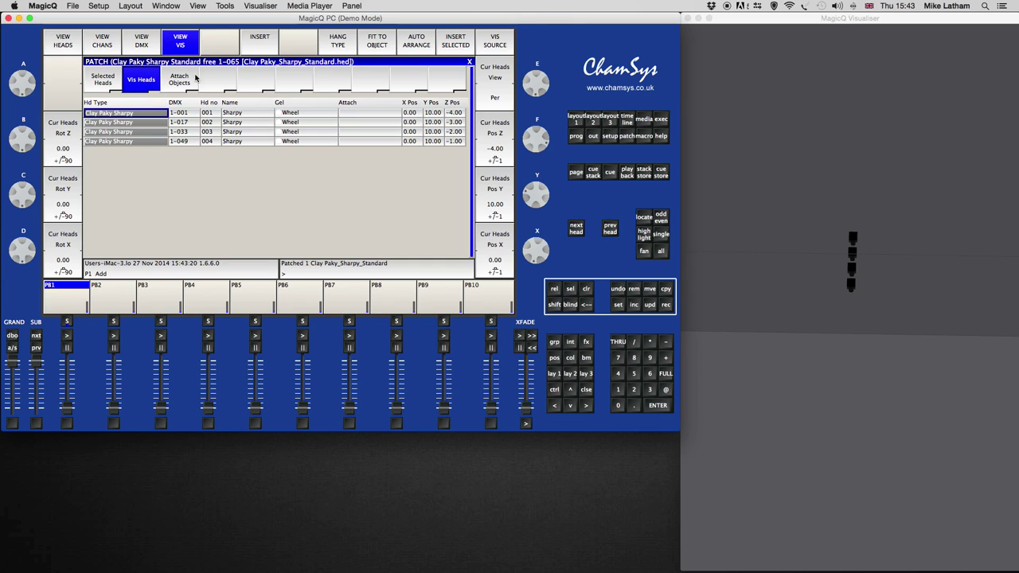
click(454, 113)
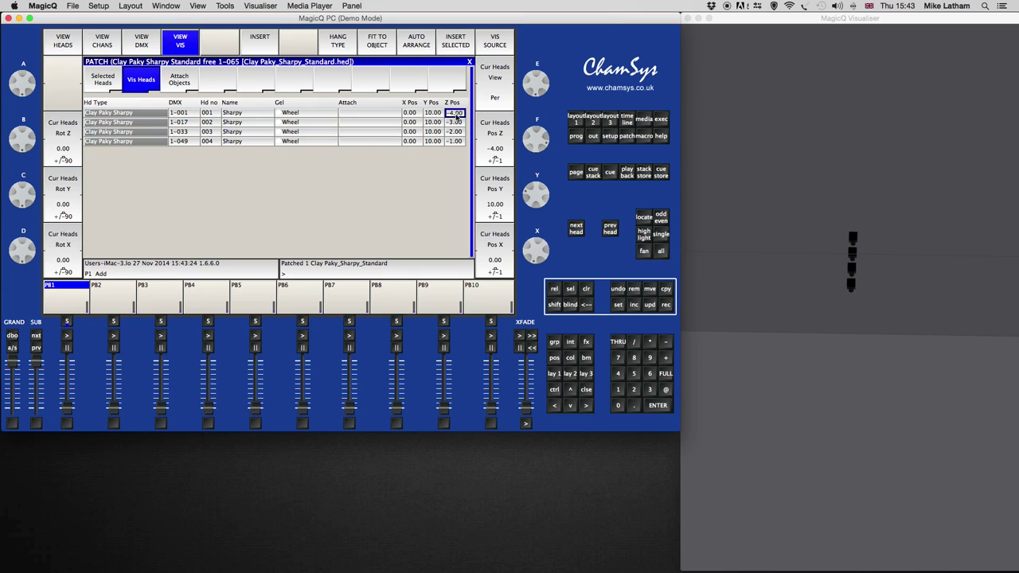
text(0)
key(Return)
key(Down)
text(0)
key(Return)
key(Down)
text(0)
key(Return)
key(Down)
text(0)
key(Return)
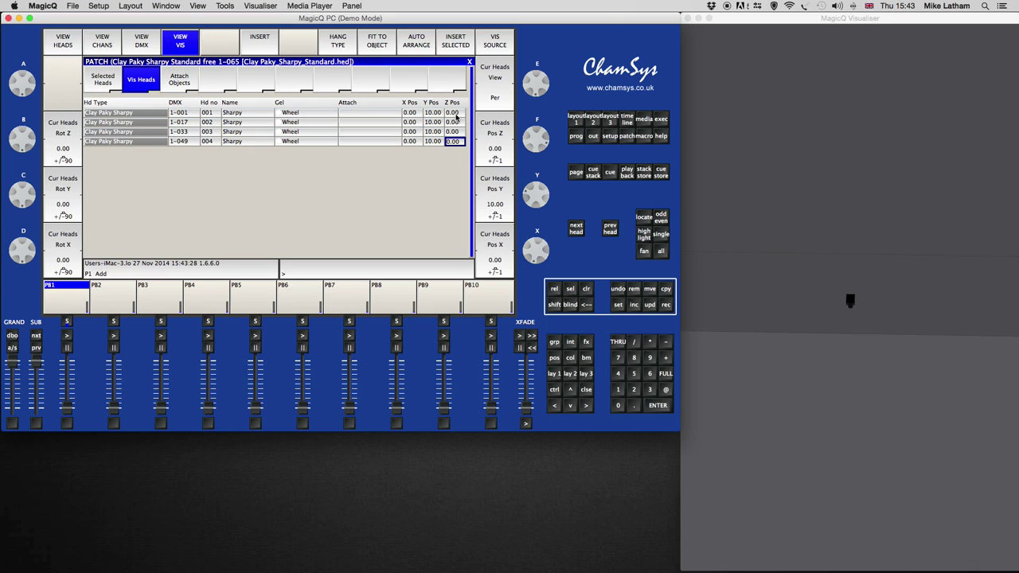
Step: Set the X positions of Sharpy heads 1 to 4 to -2, -1, 1 and 2
drag(698, 205, 949, 347)
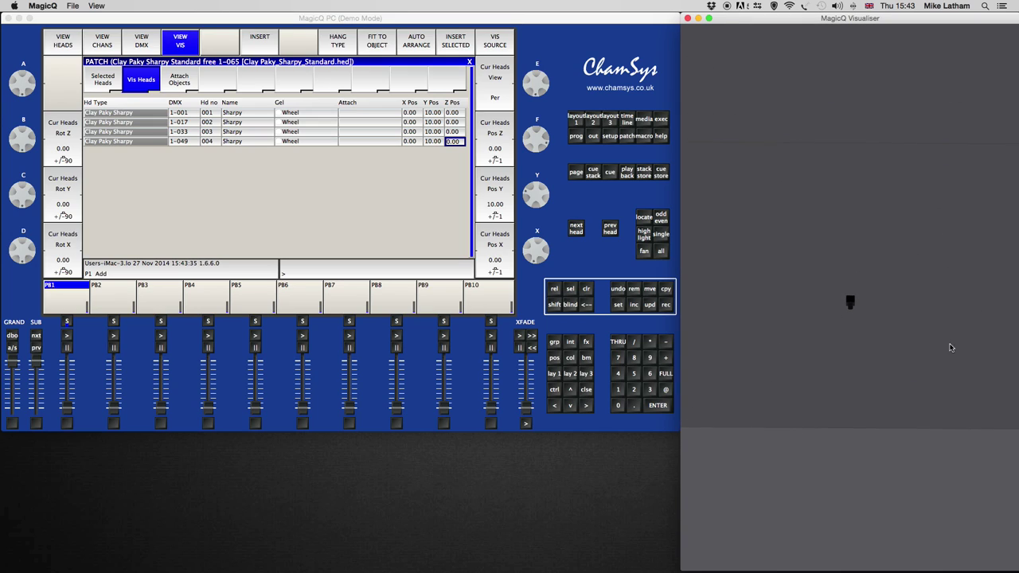
click(420, 114)
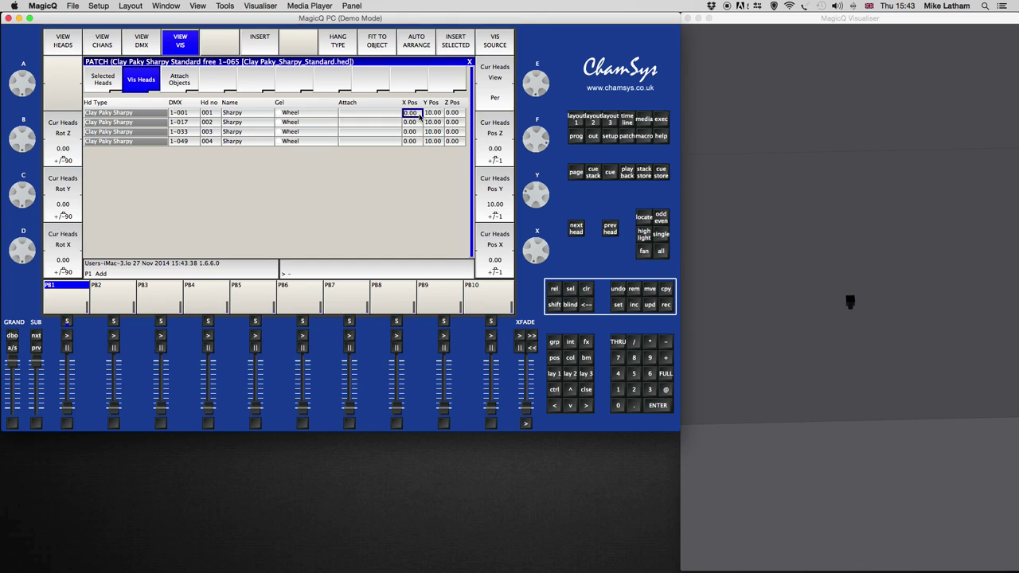
key(Down)
key(Return)
key(Return)
key(Down)
text(1)
key(Return)
key(Down)
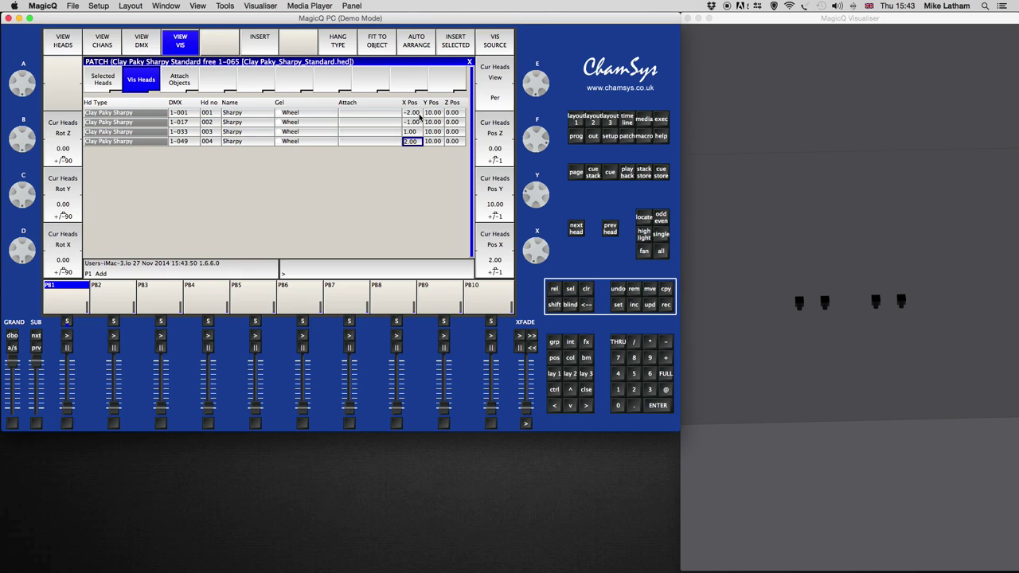
Step: Select the All Sharpy group and locate its heads so their beams light up in the visualiser
click(907, 321)
drag(964, 387, 954, 313)
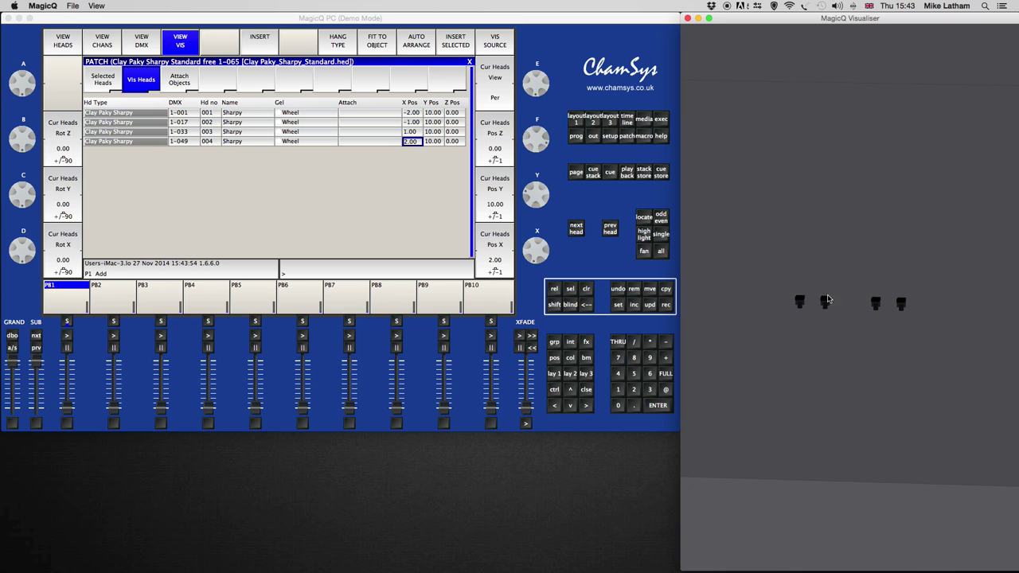
drag(839, 291, 848, 335)
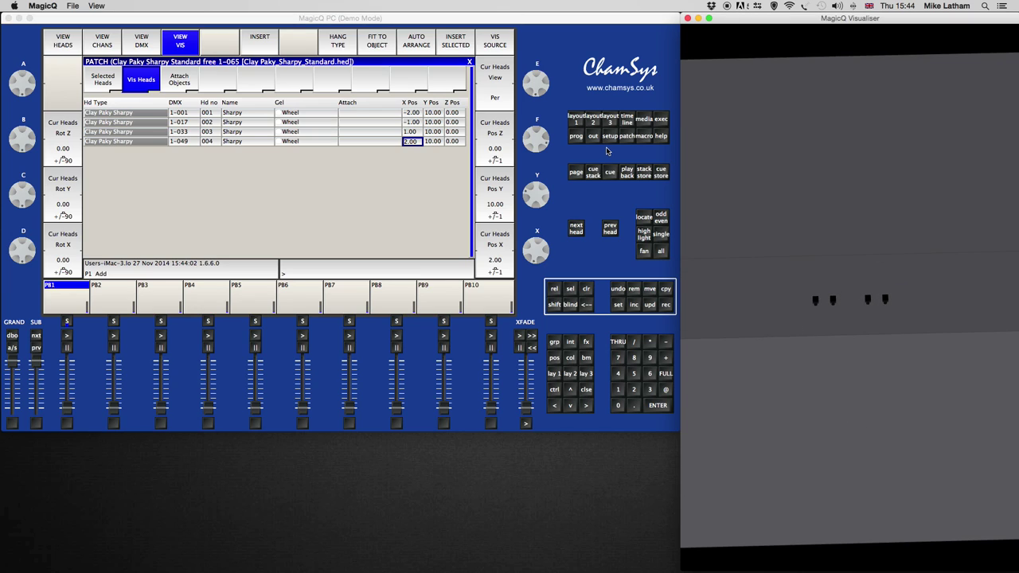
click(577, 114)
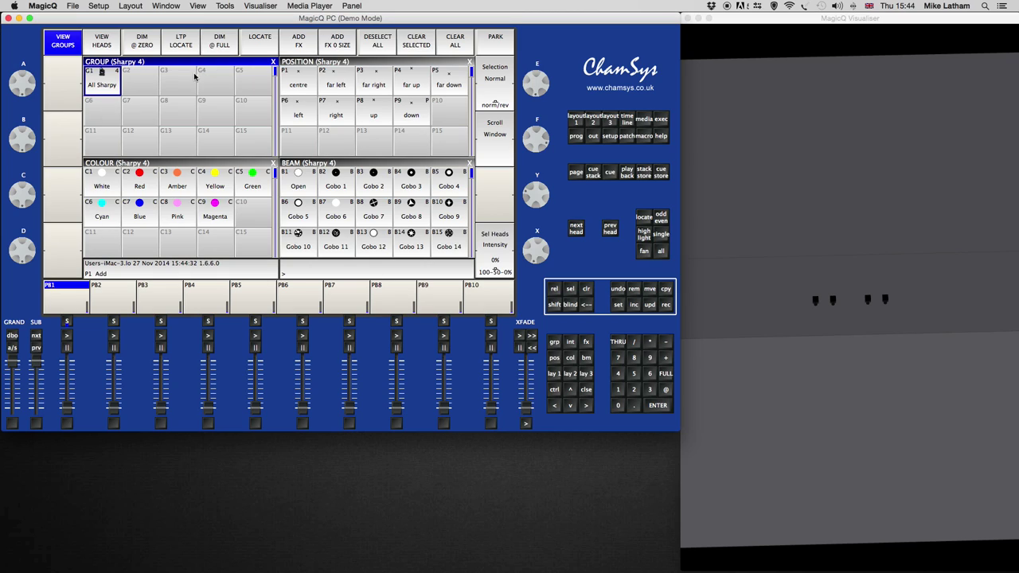
click(113, 94)
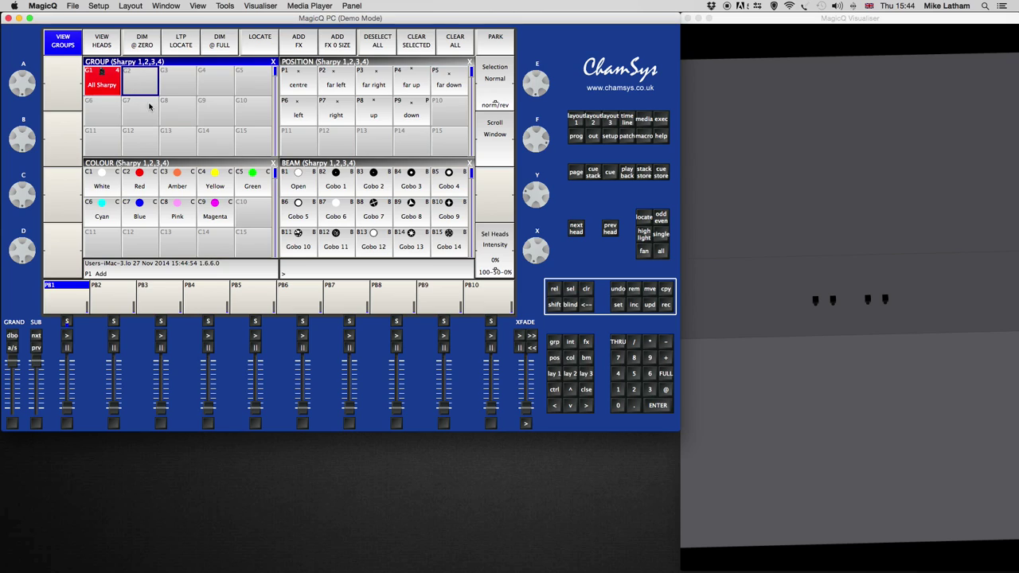
click(105, 44)
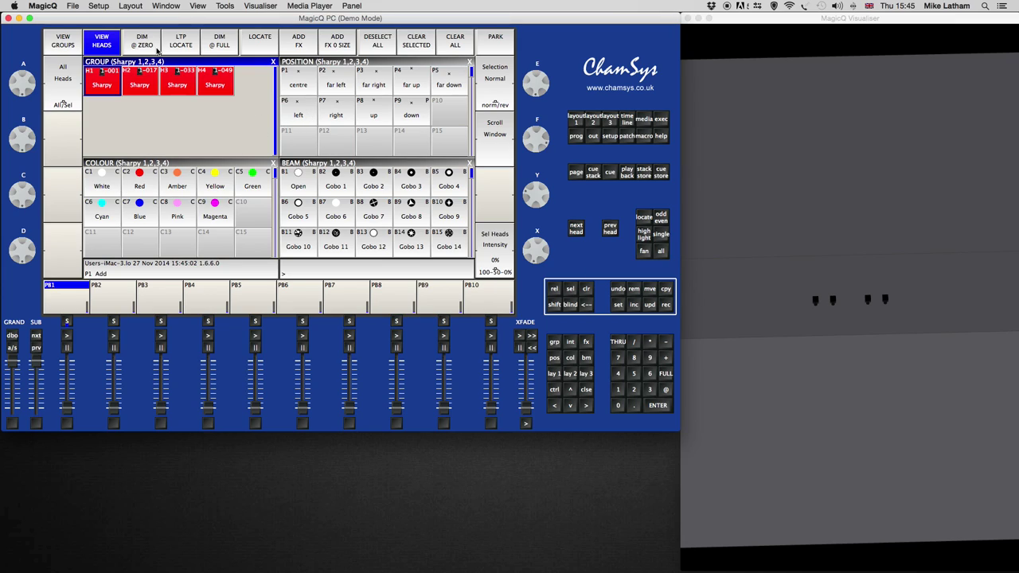
click(67, 48)
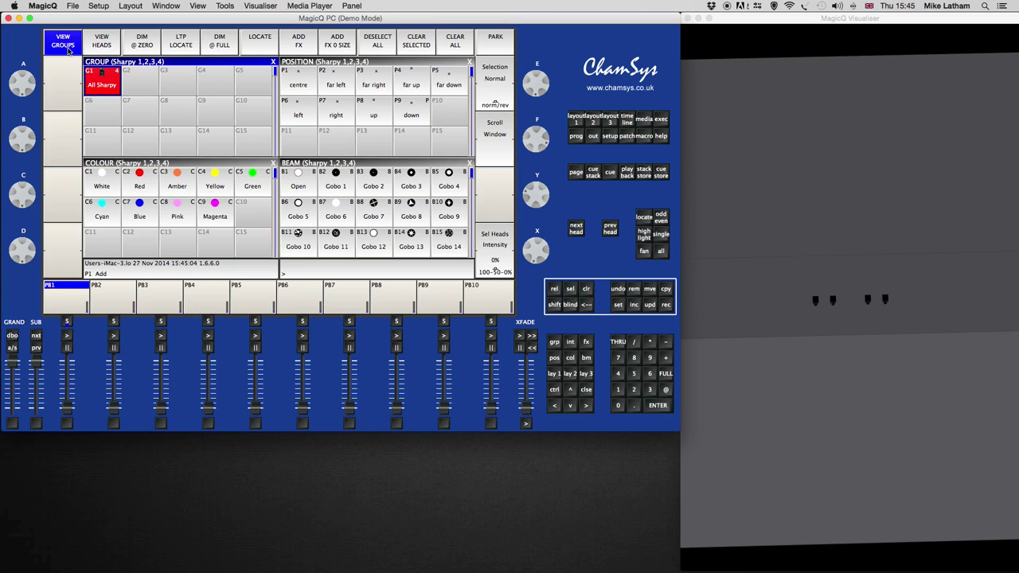
click(107, 89)
click(259, 41)
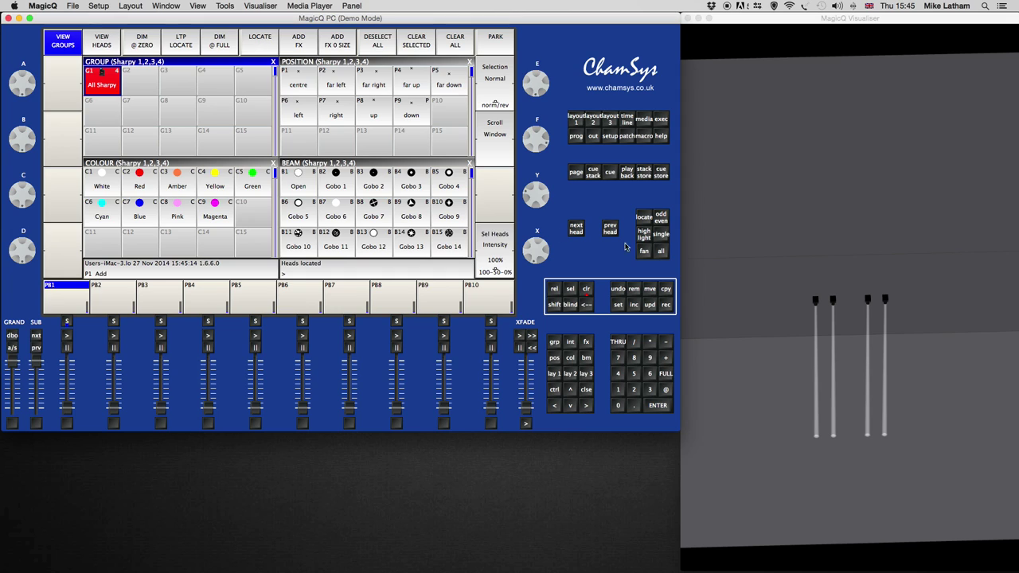
Step: Apply the Red colour palette to the All Sharpy group
drag(895, 333, 831, 374)
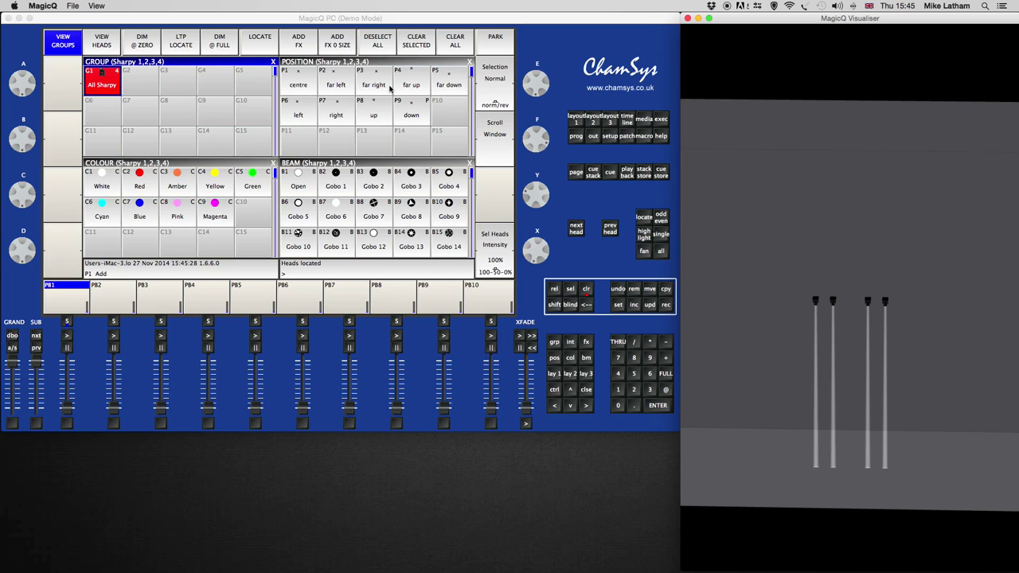
click(151, 191)
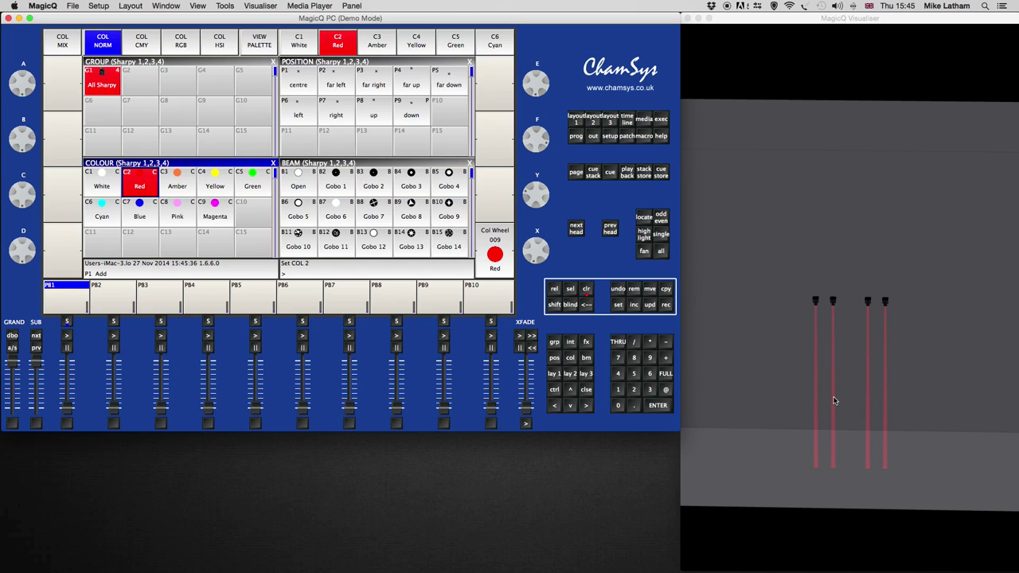
click(89, 86)
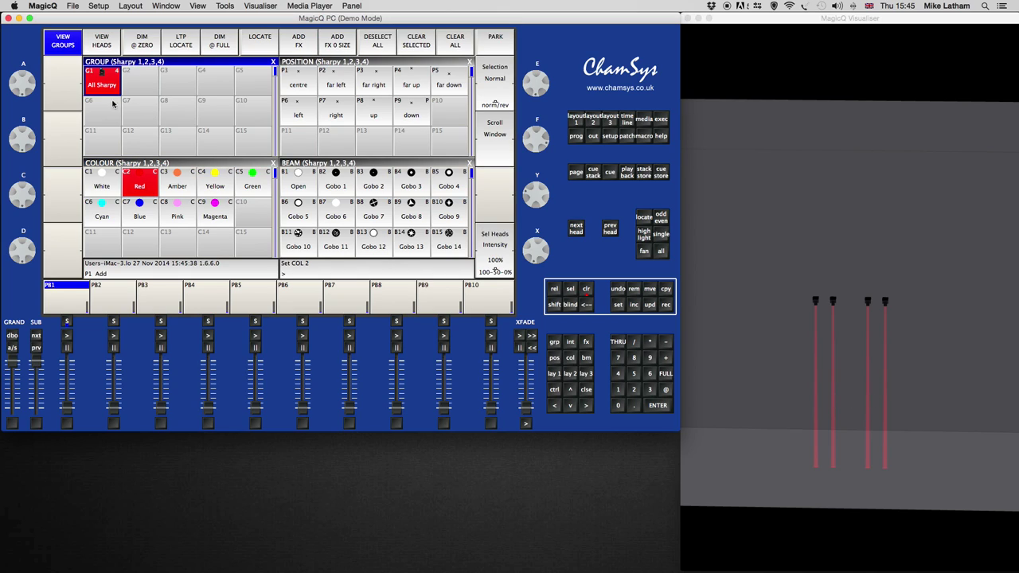
click(142, 184)
click(93, 94)
click(139, 164)
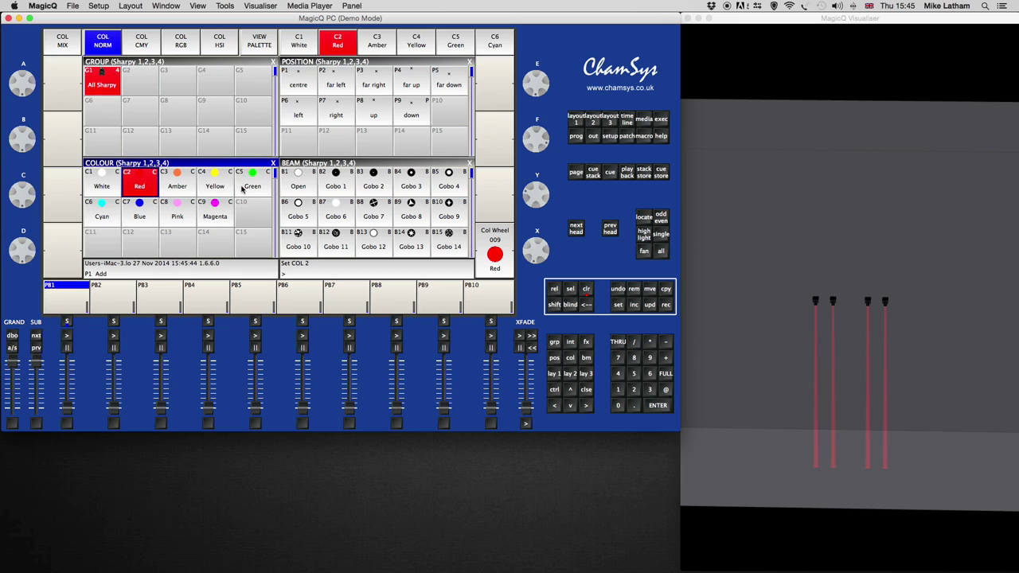
click(150, 47)
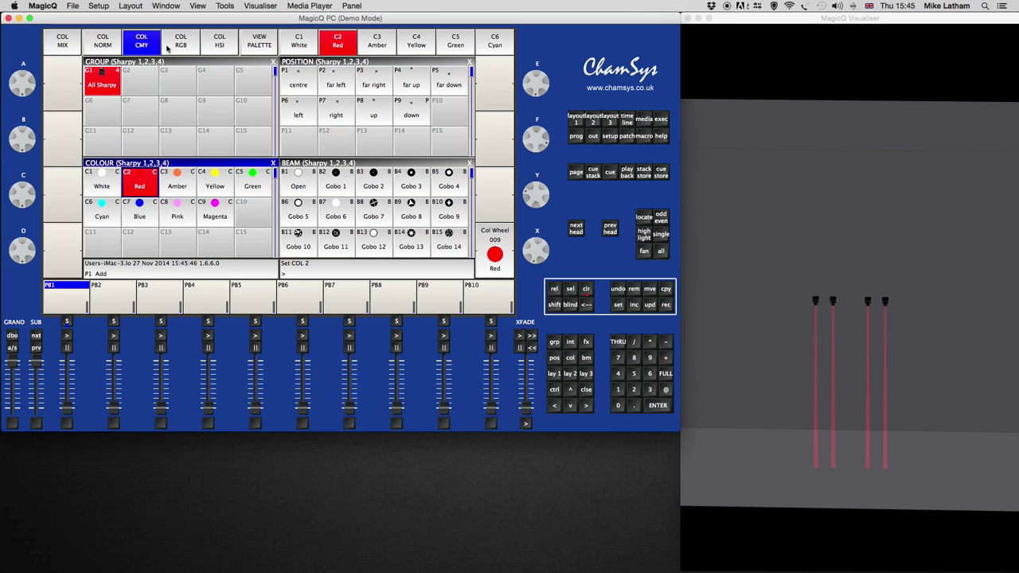
click(173, 44)
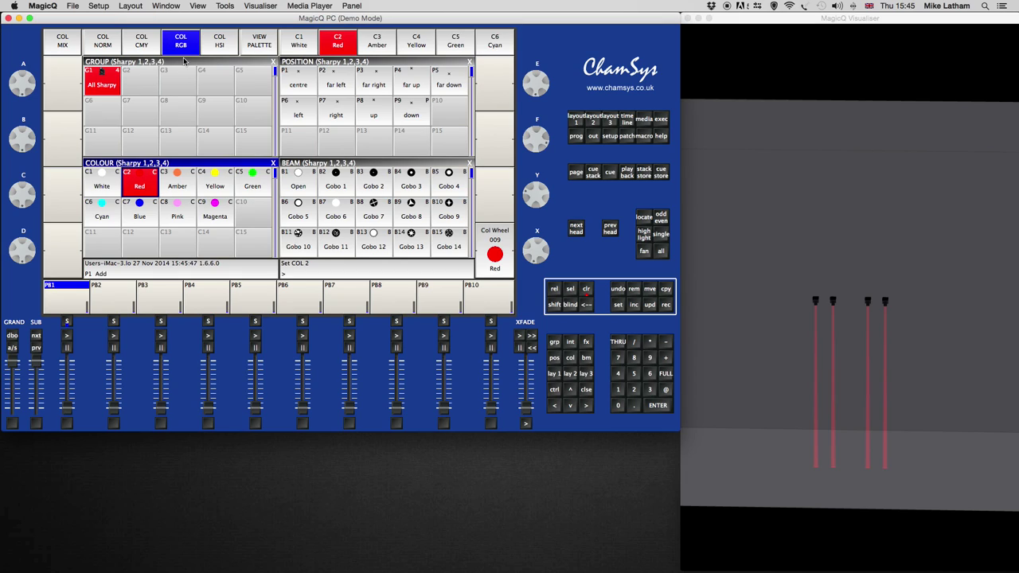
click(112, 40)
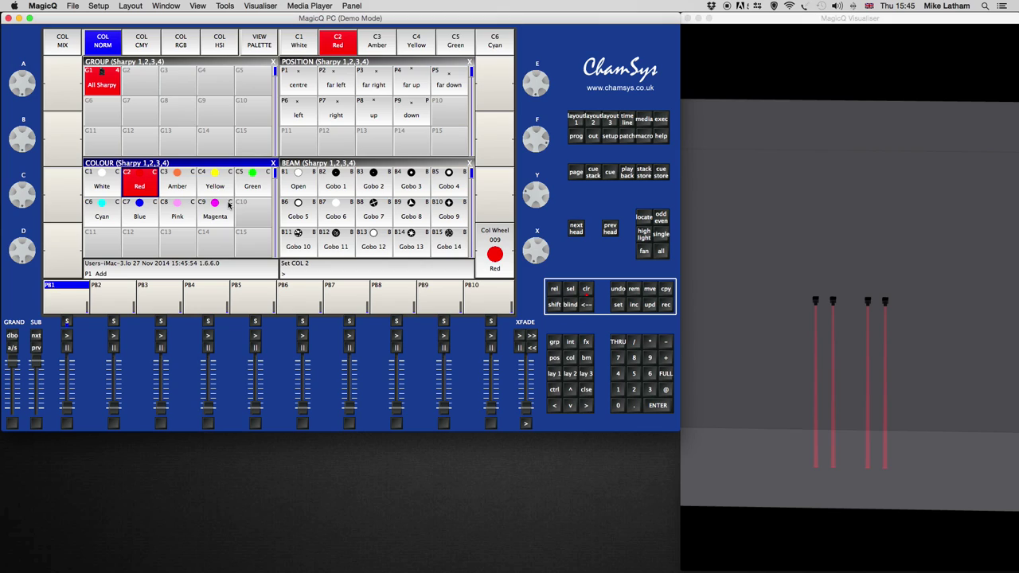
Step: Show the All Sharpy group's individual heads, select only Sharpy heads 2 and 3, and apply the Amber colour palette to them
click(114, 87)
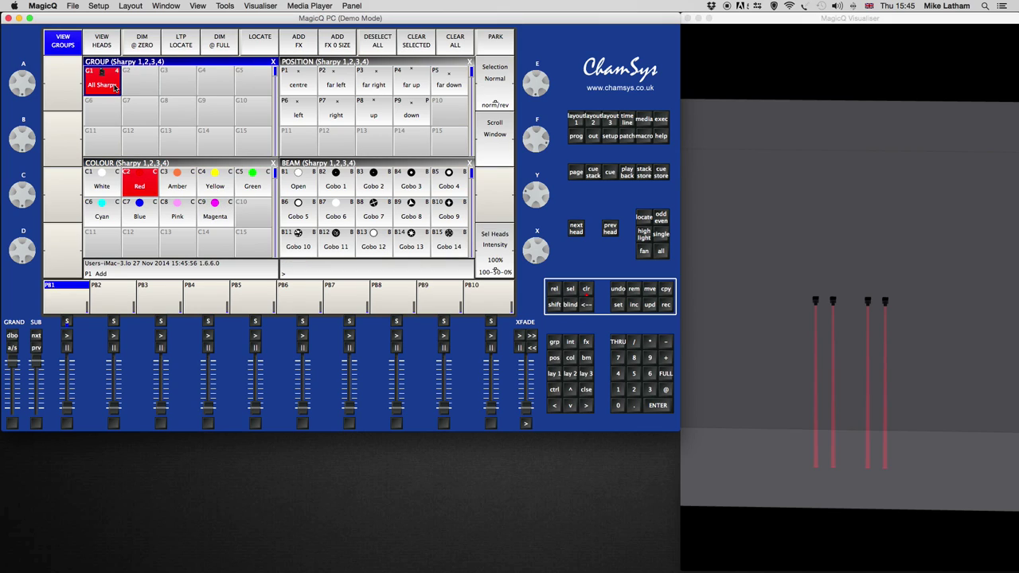
click(104, 44)
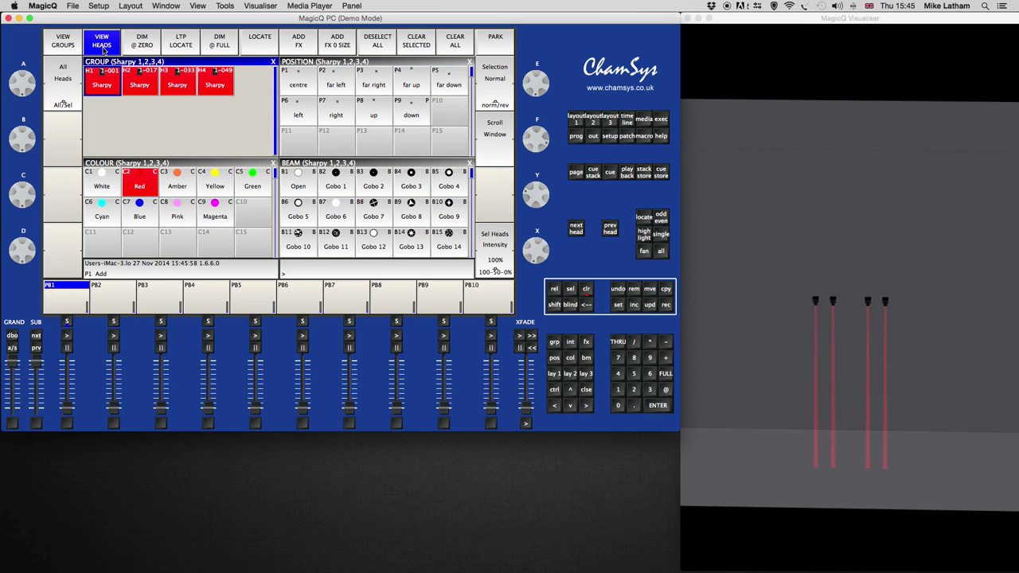
click(147, 86)
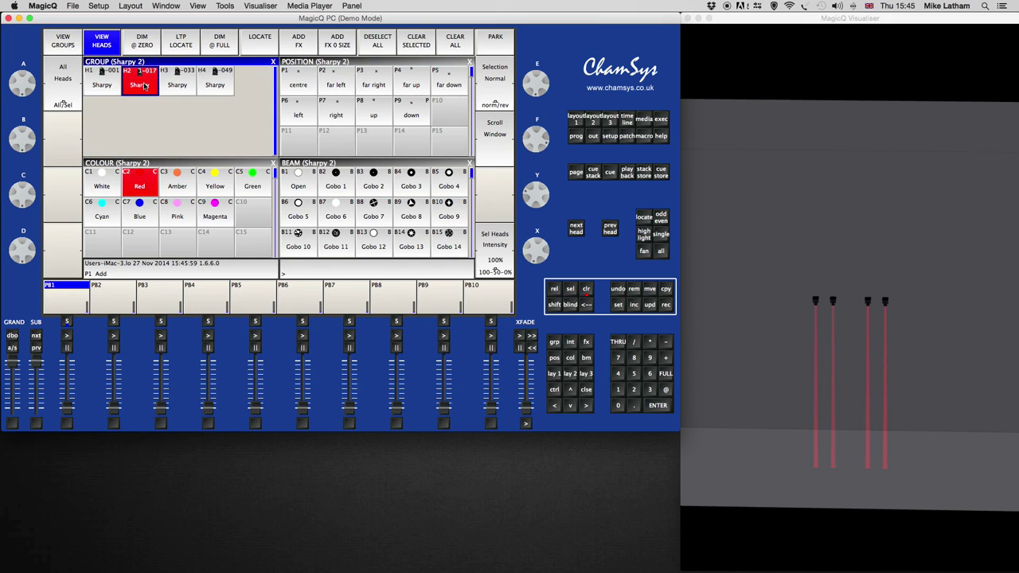
click(186, 89)
click(177, 186)
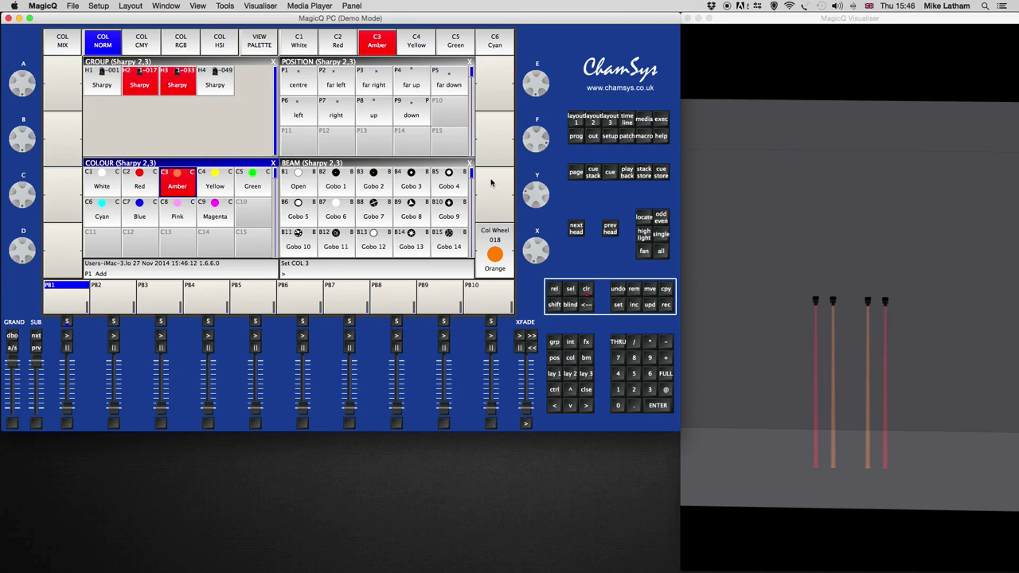
Step: Reselect the All Sharpy group and apply the Gobo 7 beam palette to it
click(166, 93)
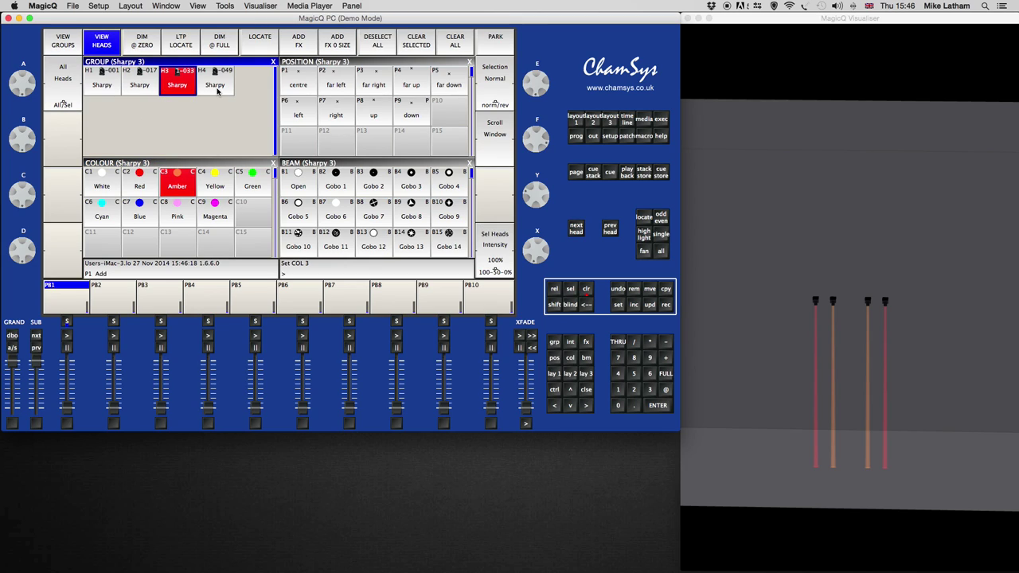
click(78, 46)
click(102, 87)
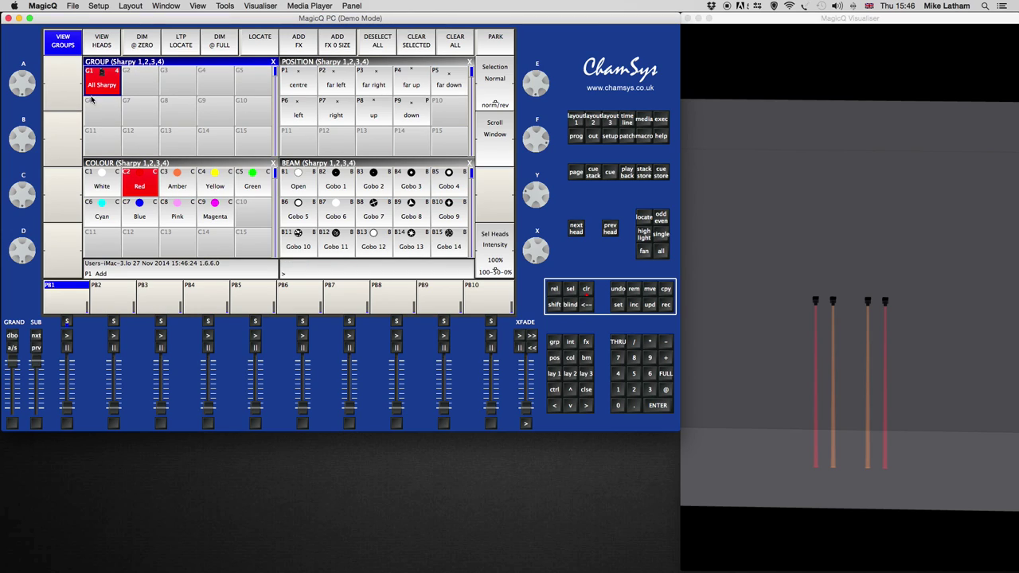
click(389, 226)
drag(897, 387, 820, 452)
drag(910, 364, 704, 342)
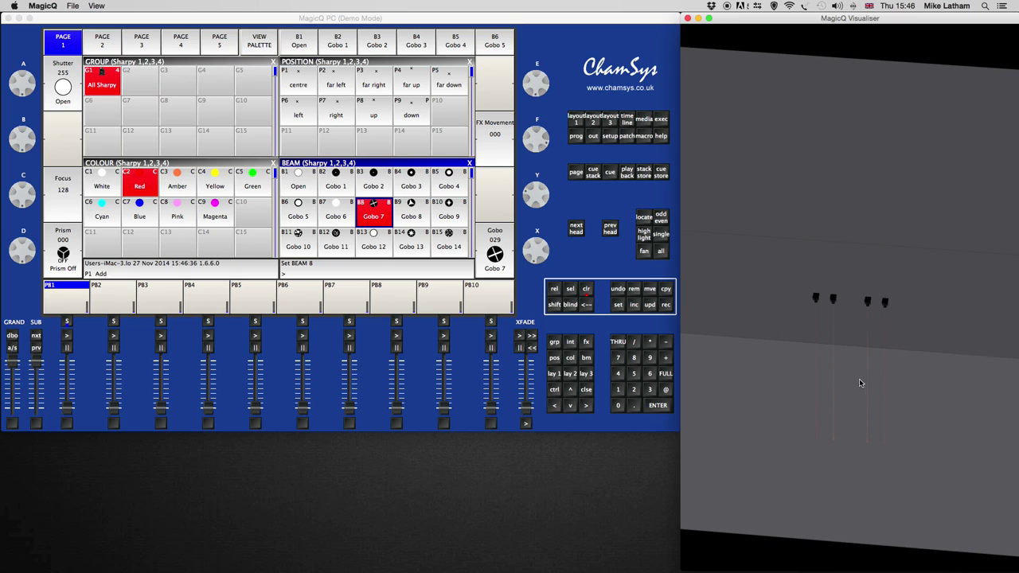
drag(859, 379, 962, 337)
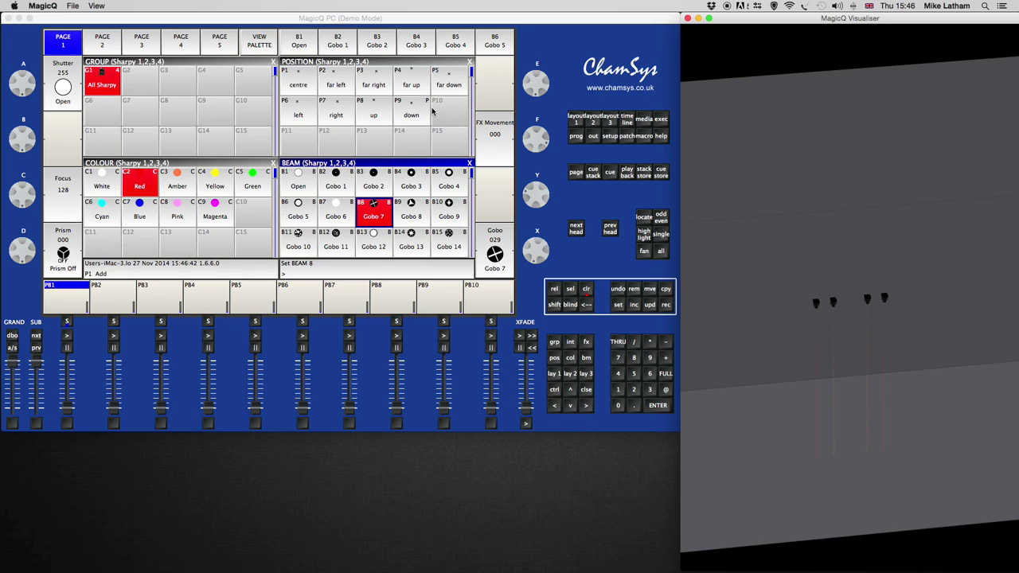
Step: Try the up, far right, far left, far up, down and far down position palettes on the All Sharpy group
click(386, 112)
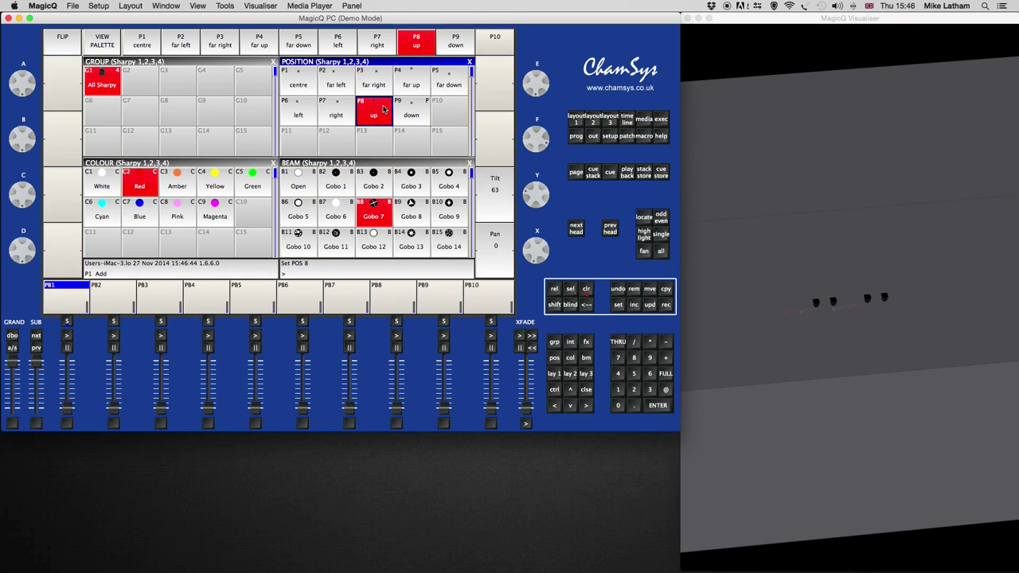
click(385, 86)
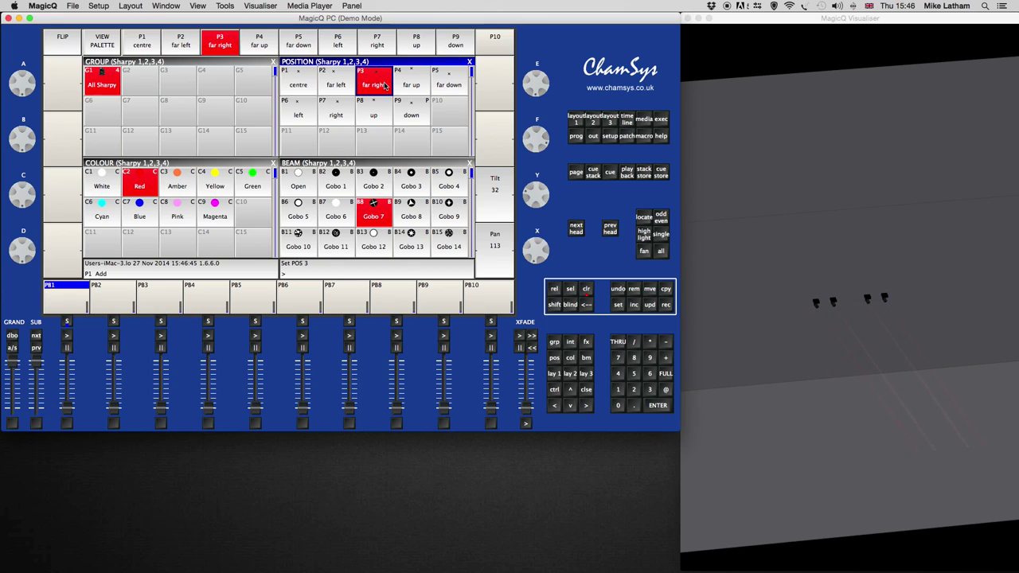
click(336, 85)
click(412, 85)
click(411, 113)
click(451, 91)
Step: Try the centre and far left position palettes on the All Sharpy group, finishing with the far up palette
drag(835, 307, 637, 293)
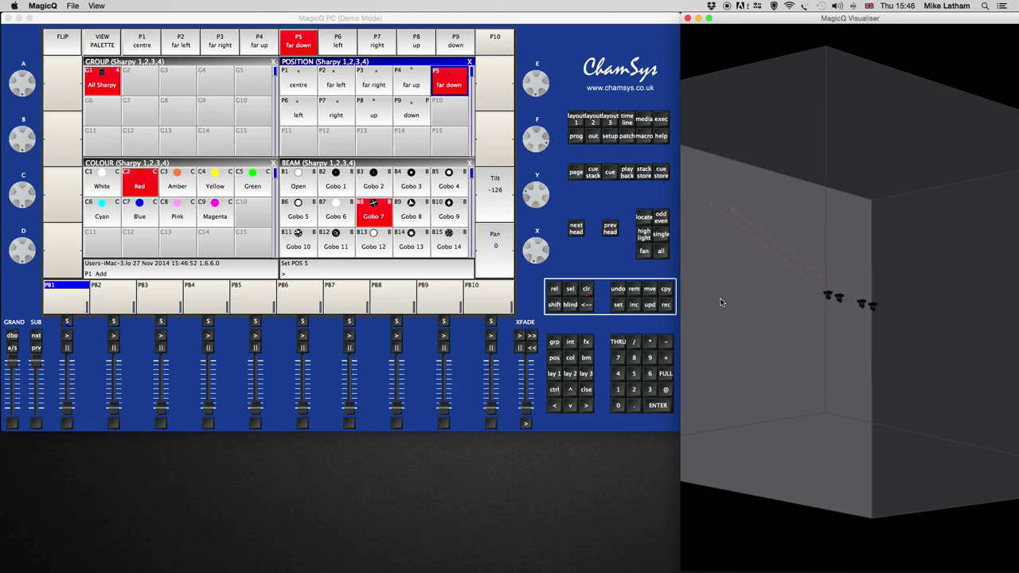
mouse_move(853, 309)
mouse_down()
mouse_move(807, 377)
mouse_move(769, 279)
mouse_move(846, 292)
mouse_up()
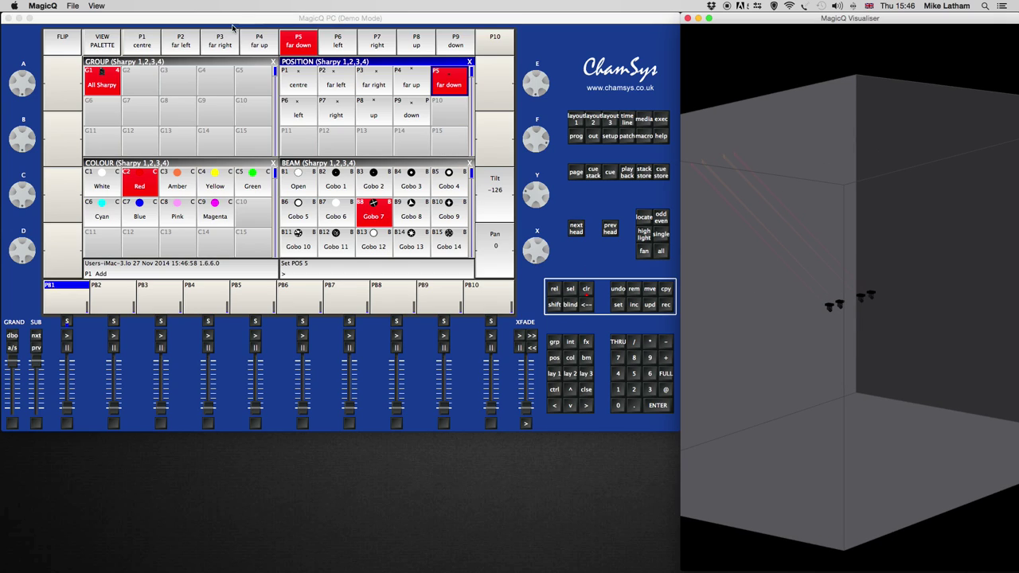
click(296, 88)
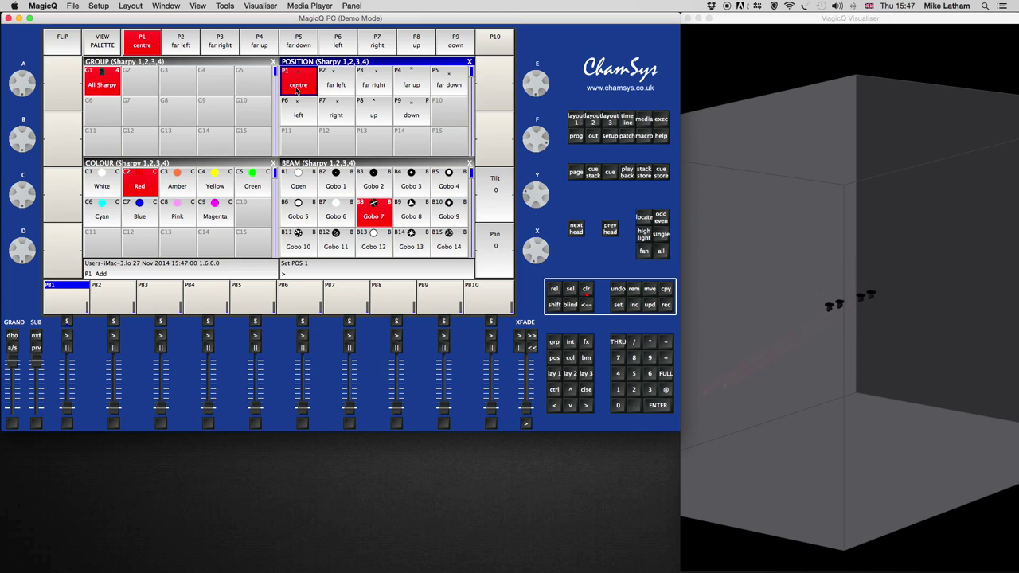
click(349, 91)
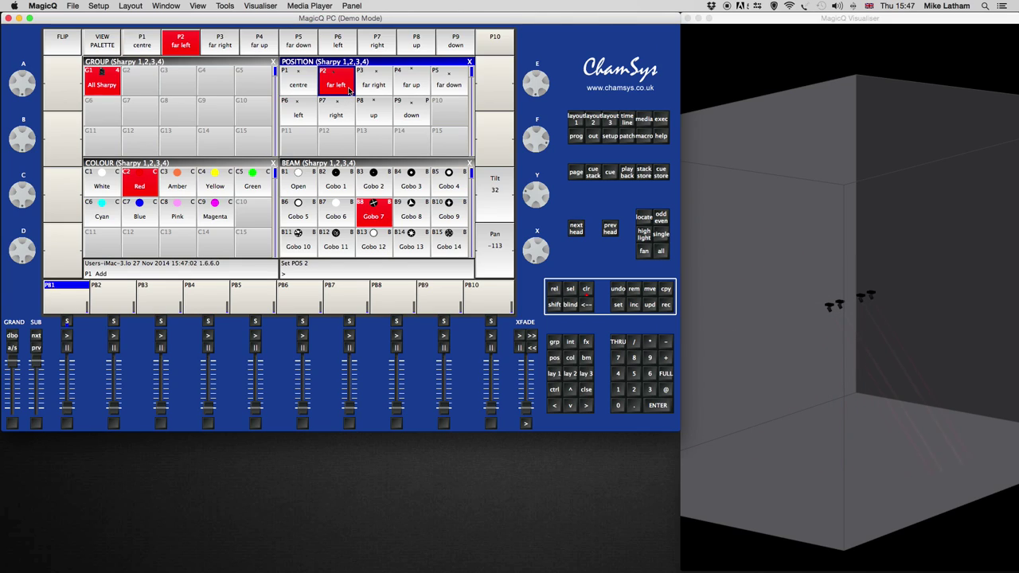
click(411, 87)
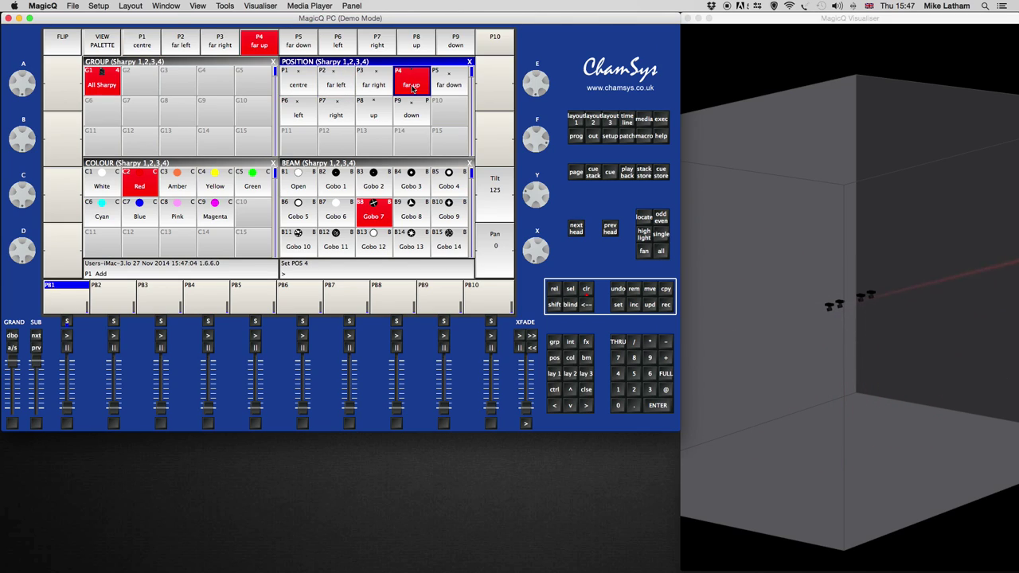
click(835, 411)
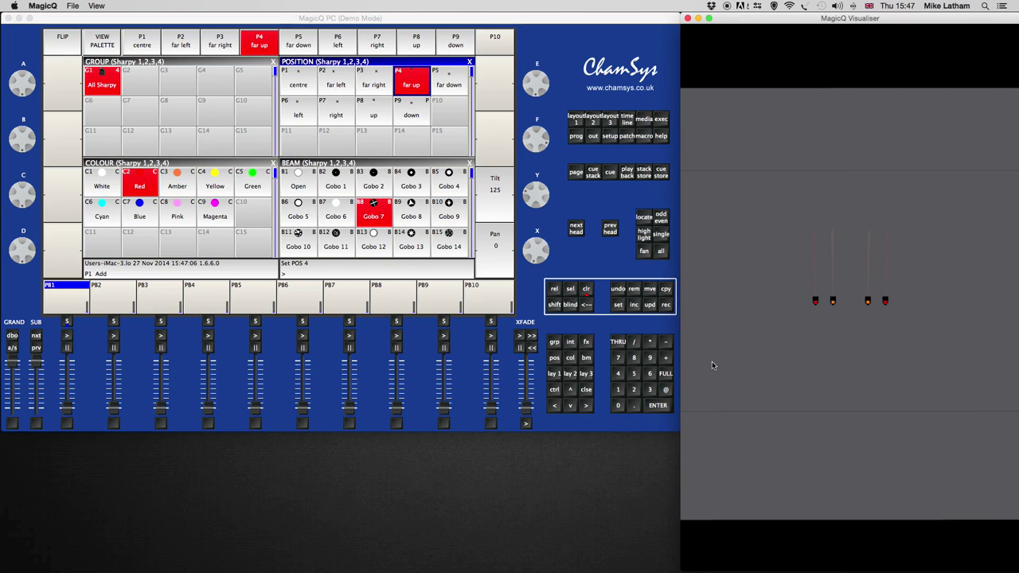
Step: Record the current look as the first cue on Playback 1 and open that playback's cue stack
click(666, 306)
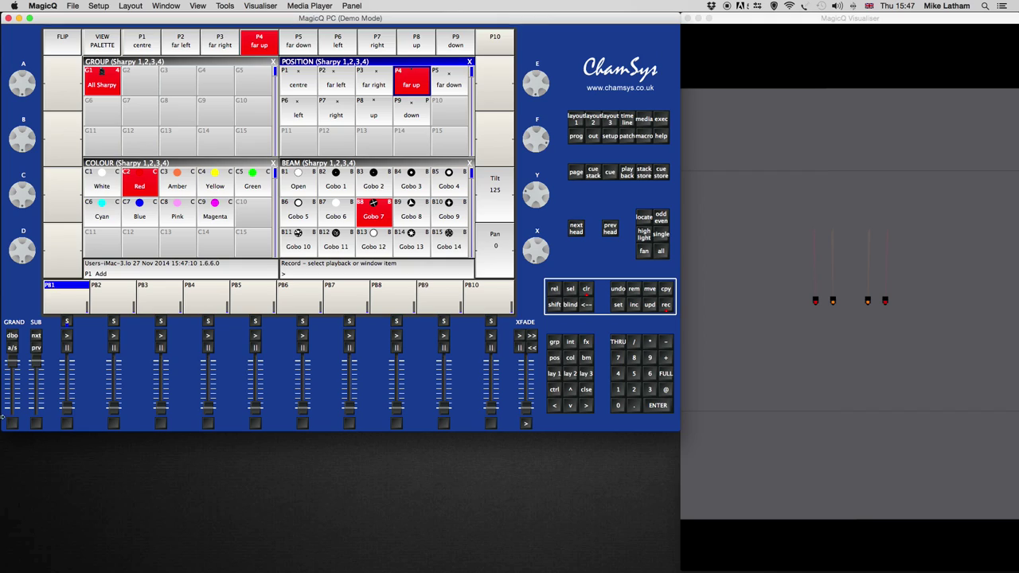
click(78, 312)
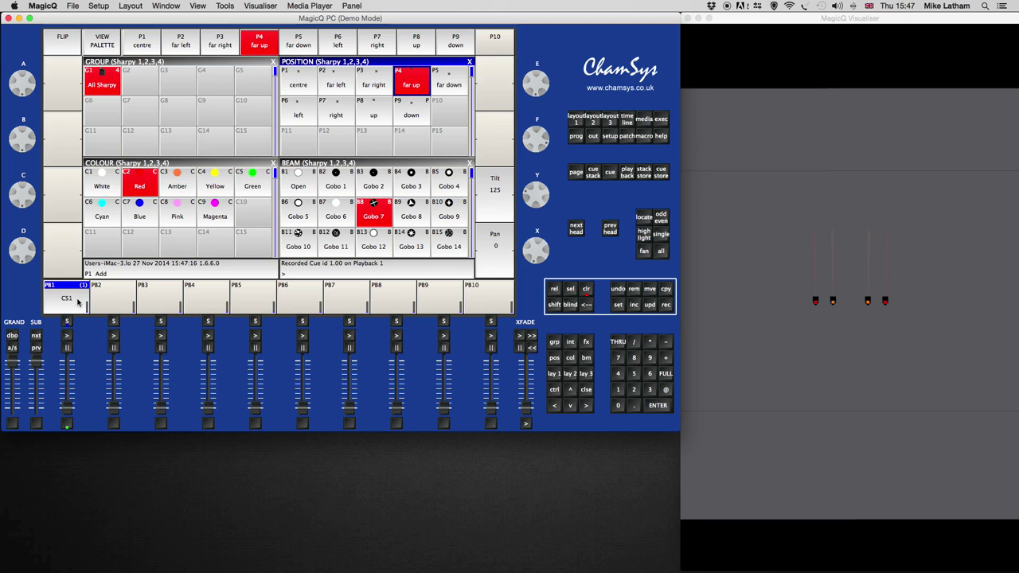
click(78, 303)
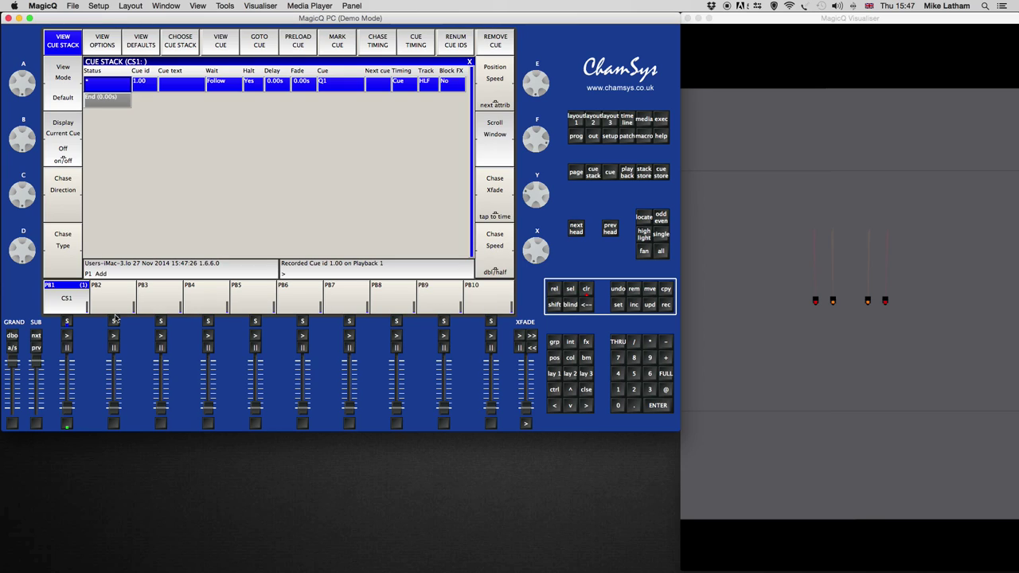
Step: Return to the group and palette layout, apply the down position palette, and record it as a second cue on Playback 1
click(573, 119)
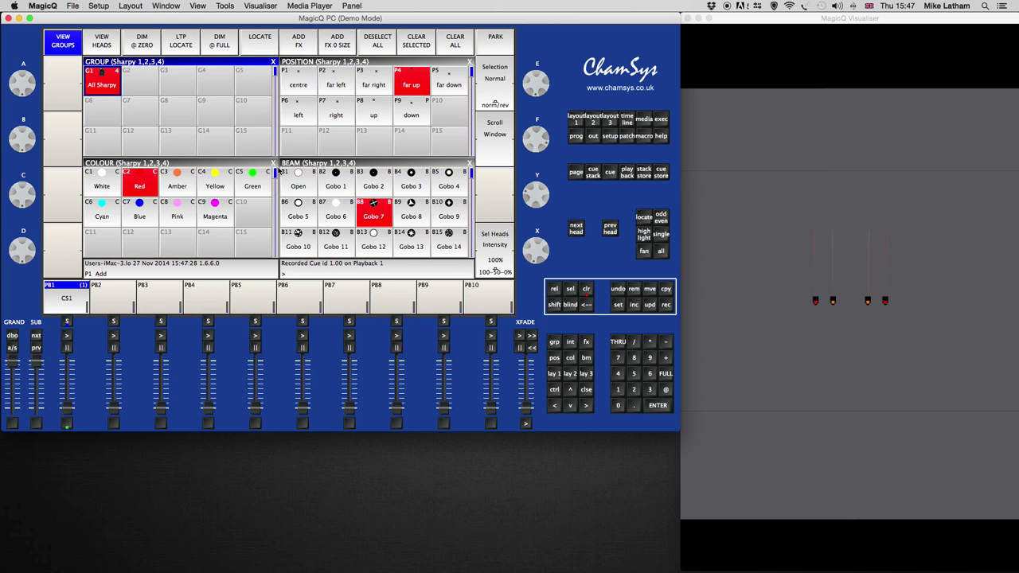
click(410, 118)
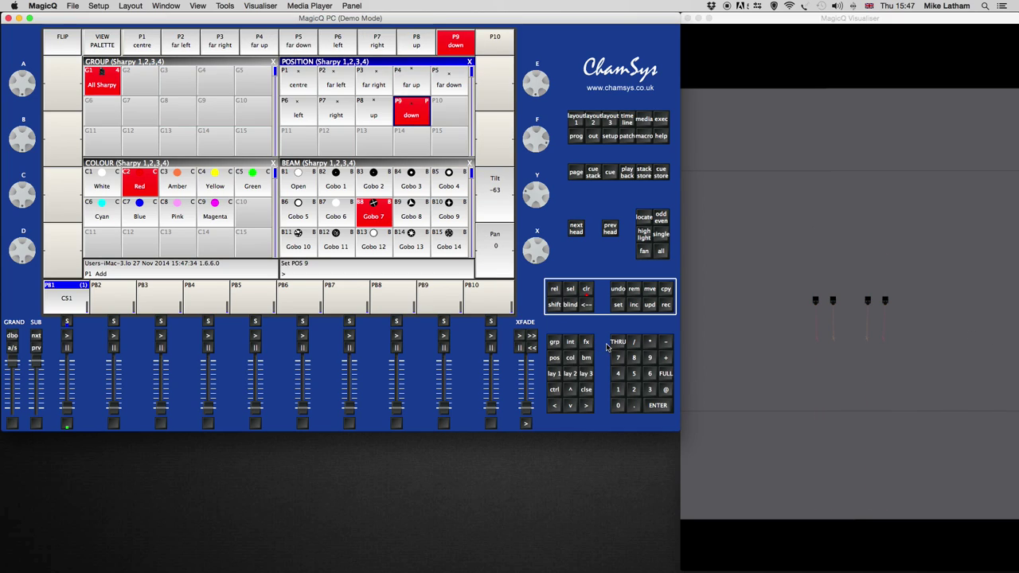
click(662, 306)
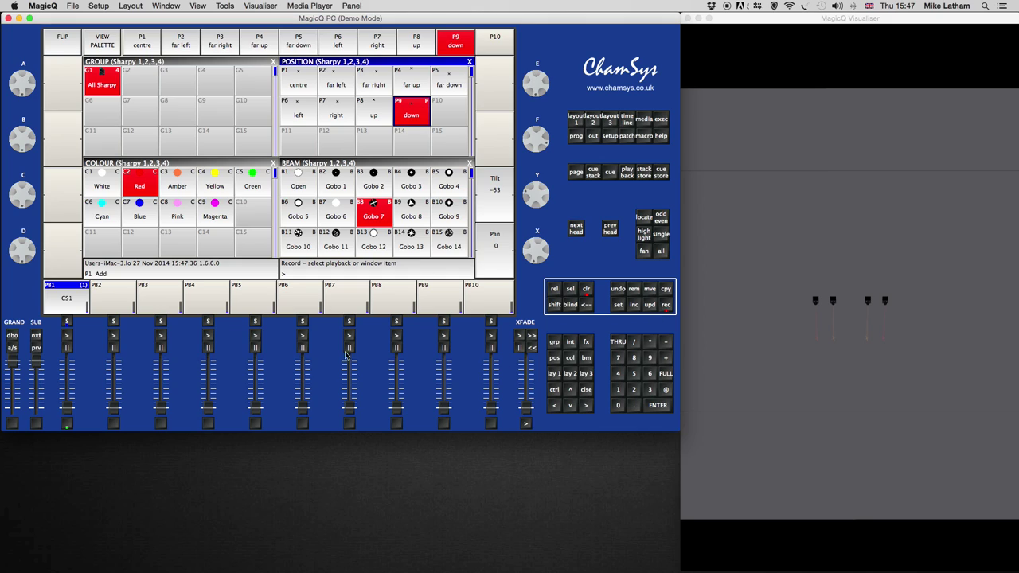
click(68, 305)
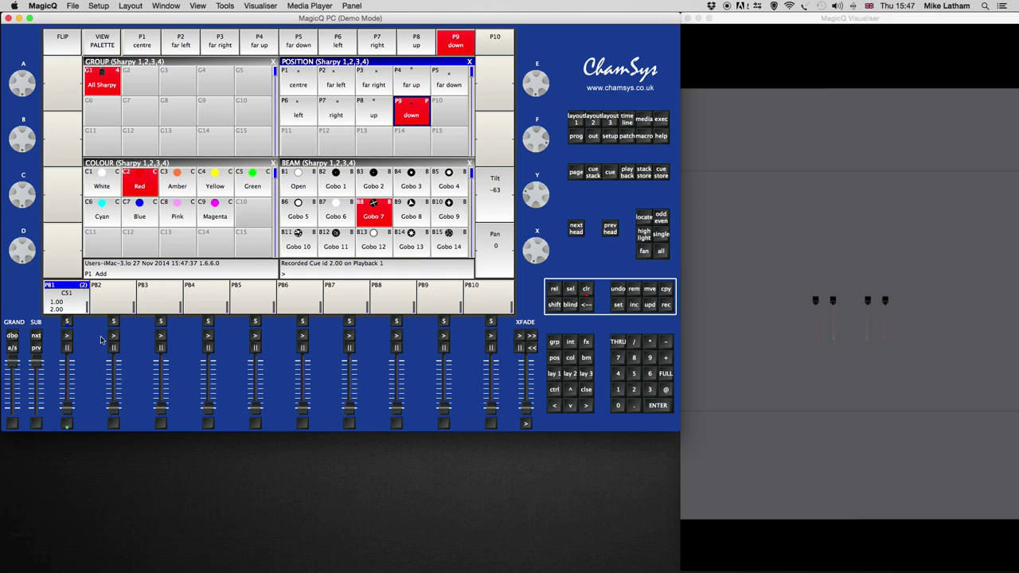
Step: With Playback 1's cue stack open, clear the programmer and raise the playback's level to run the two-cue chase
click(68, 293)
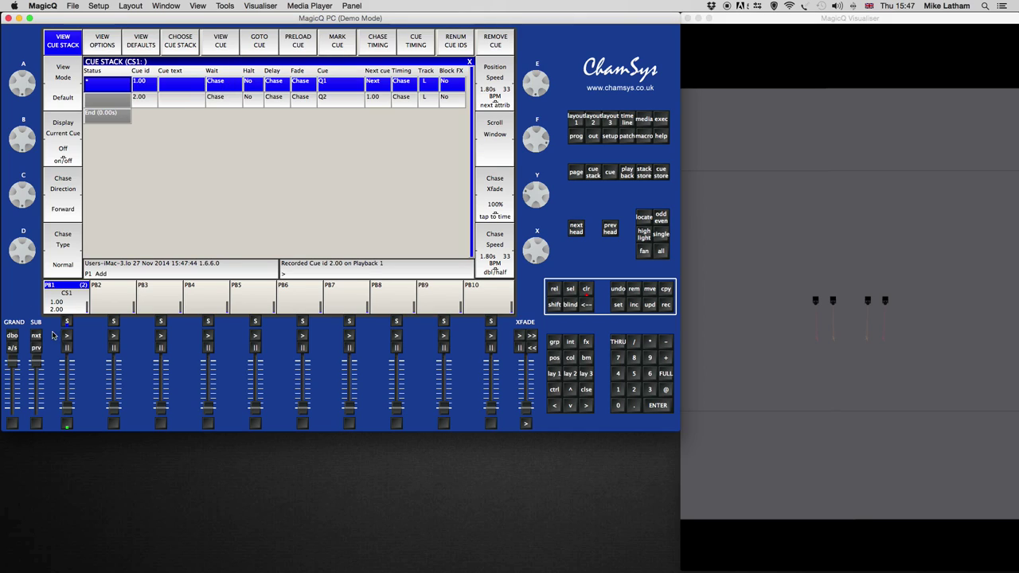
click(586, 290)
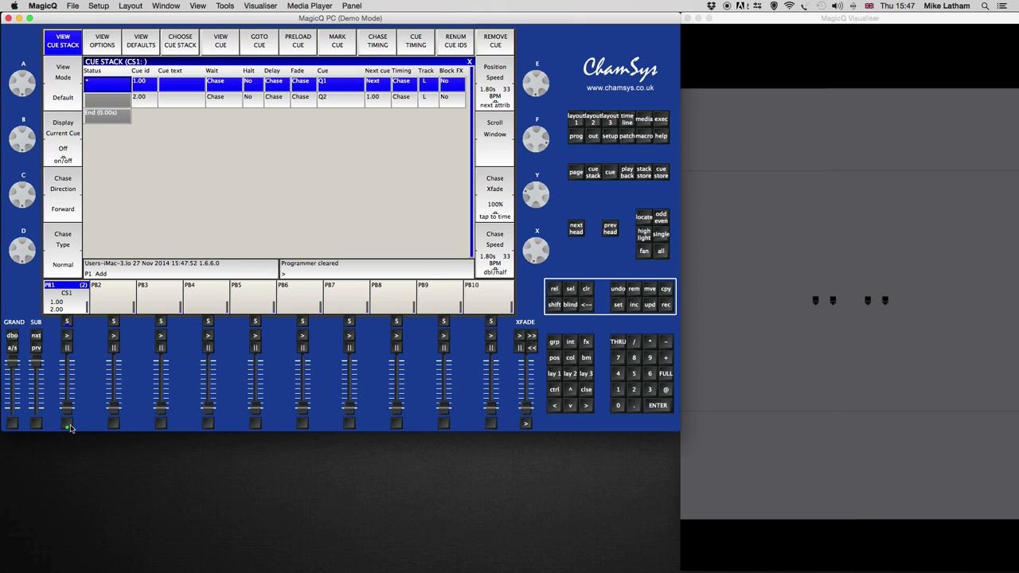
drag(67, 412, 76, 257)
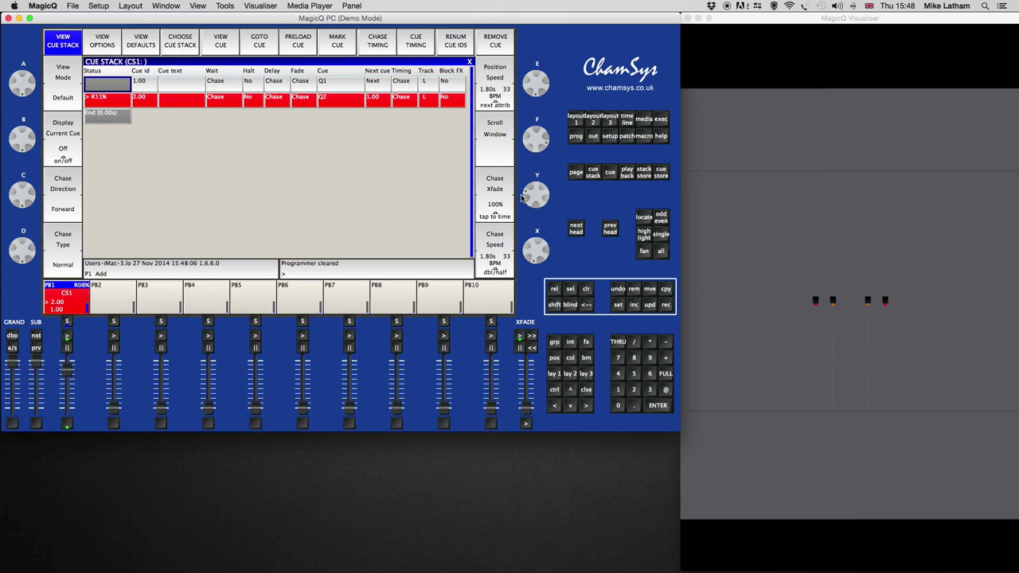
Step: Set Playback 1's chase speed to 0.59 s (102 BPM), then run the chase and bring the playback's level back to zero
scroll(542, 250, up, 5)
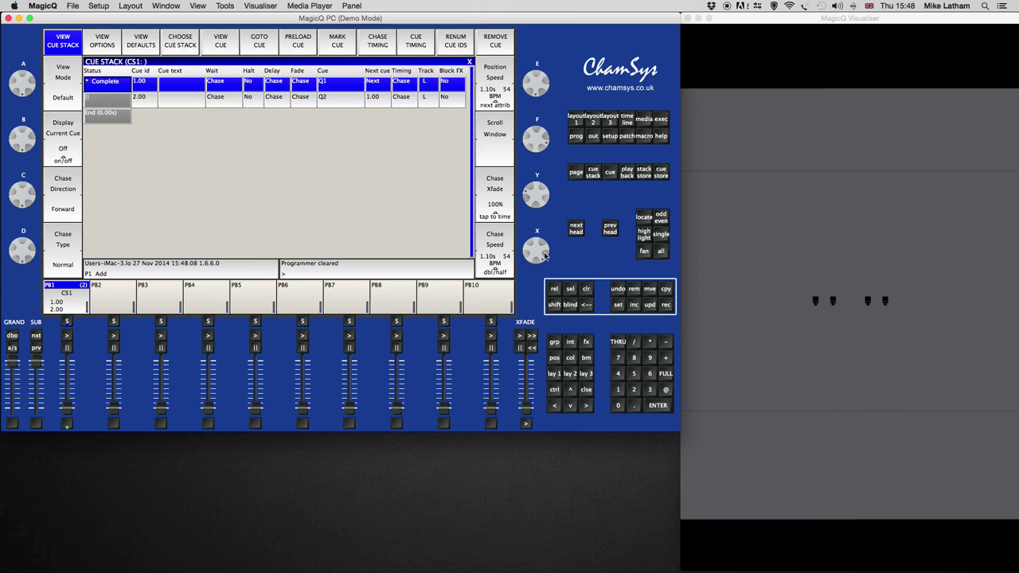
scroll(543, 250, up, 6)
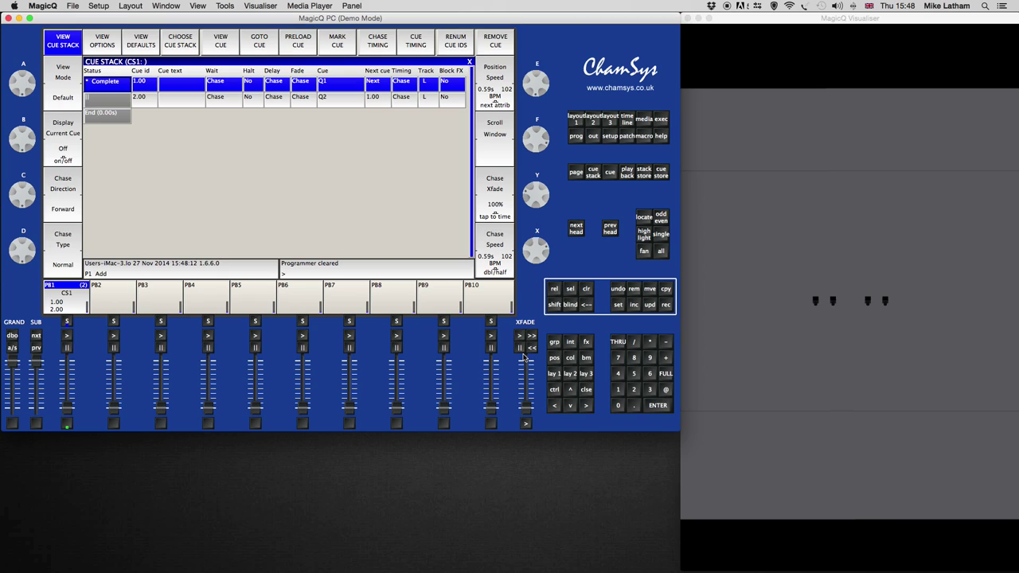
click(67, 336)
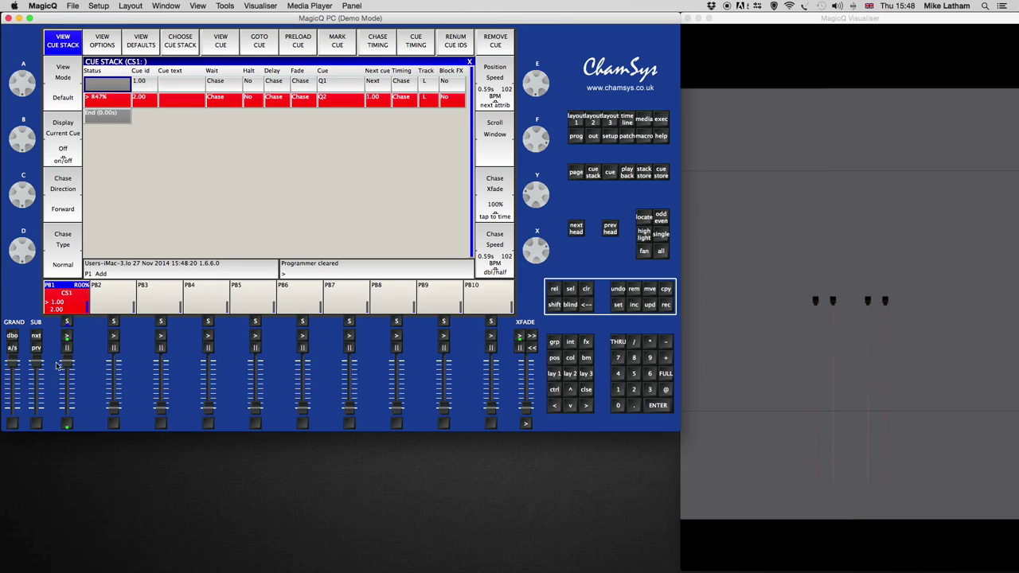
drag(69, 363, 59, 431)
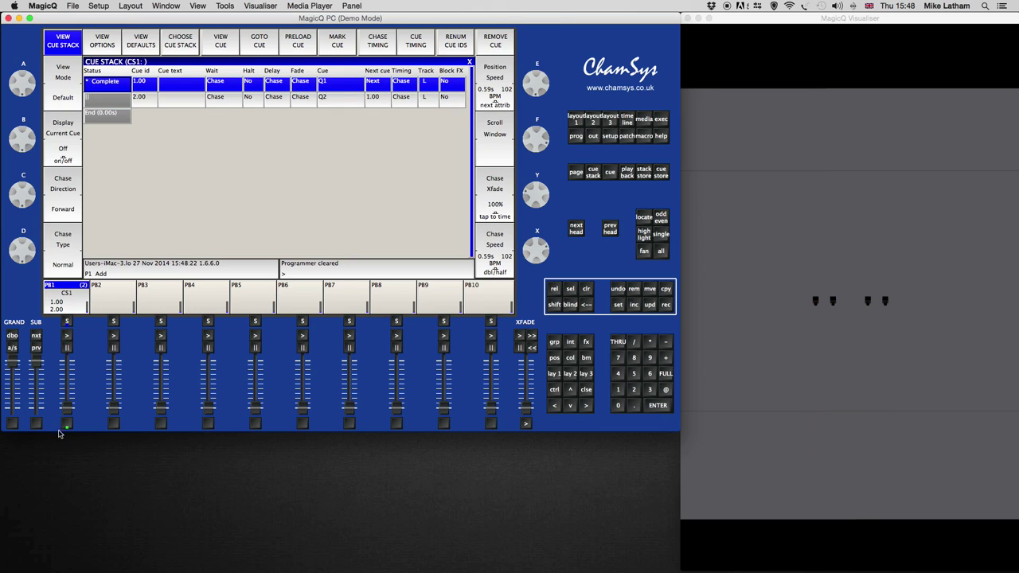
Step: Return to the group and palette layout, locate the All Sharpy group, and apply the Amber, Gobo 8 and left palettes
click(584, 124)
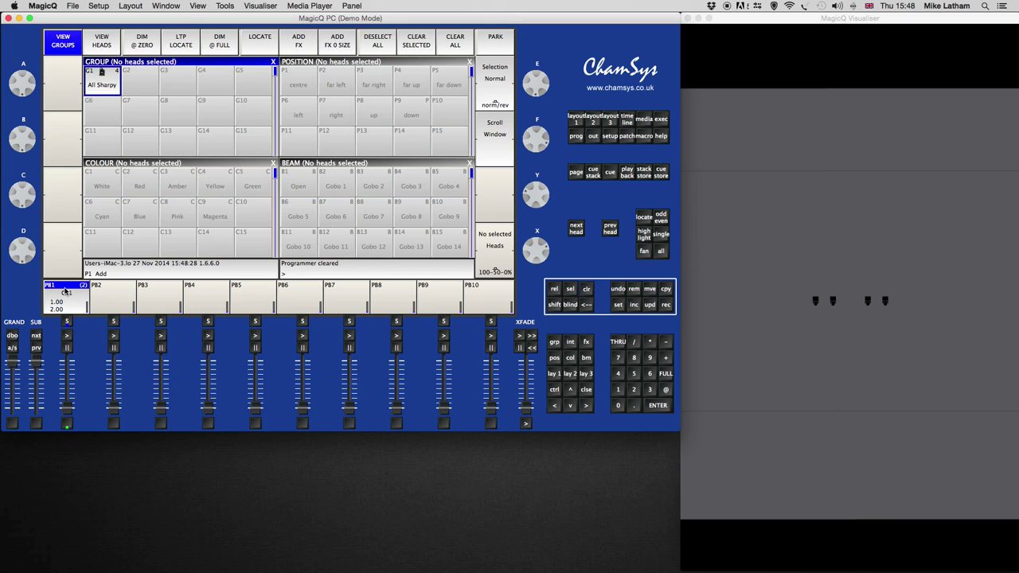
click(118, 89)
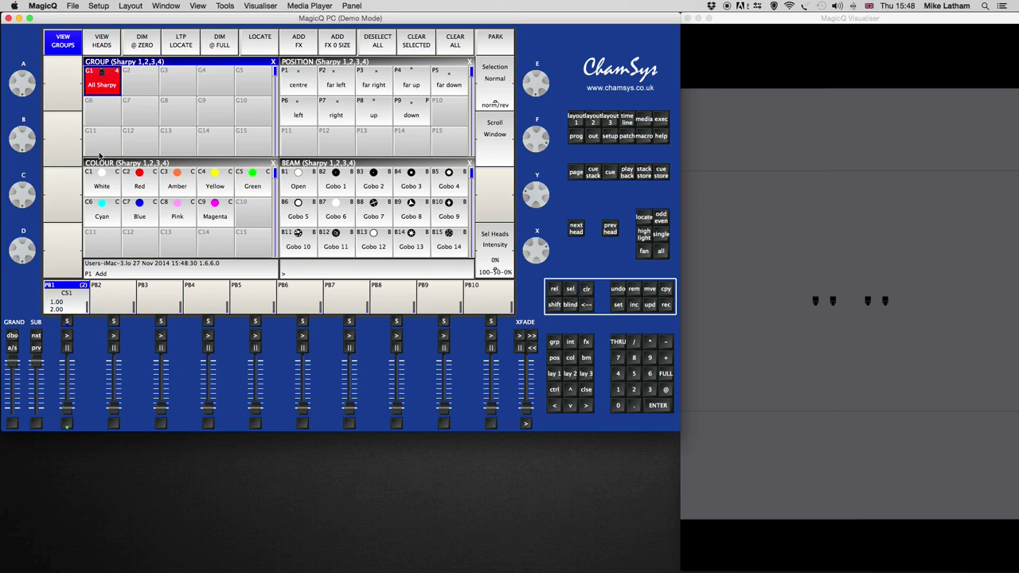
click(271, 41)
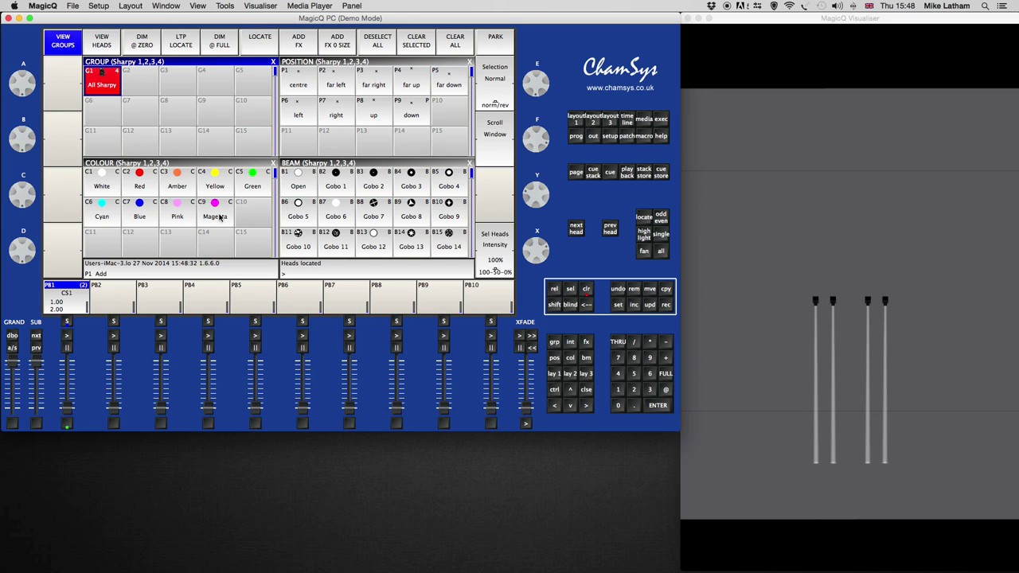
click(183, 191)
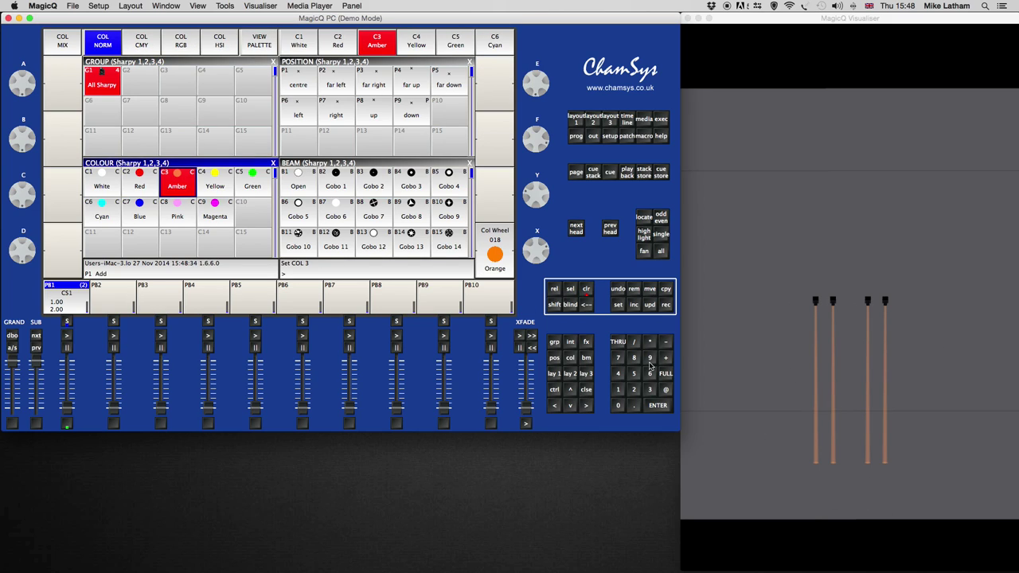
click(420, 220)
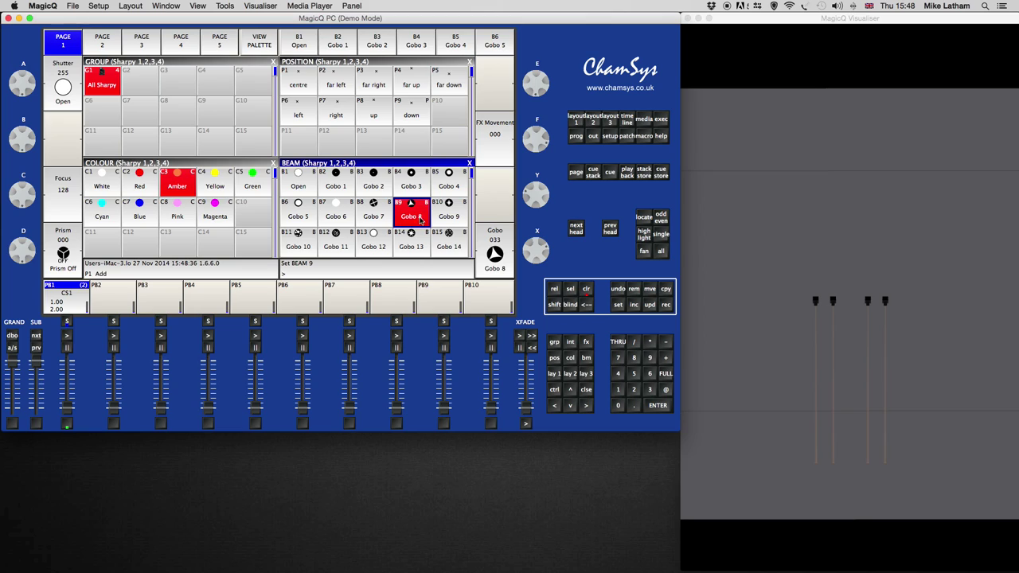
click(304, 121)
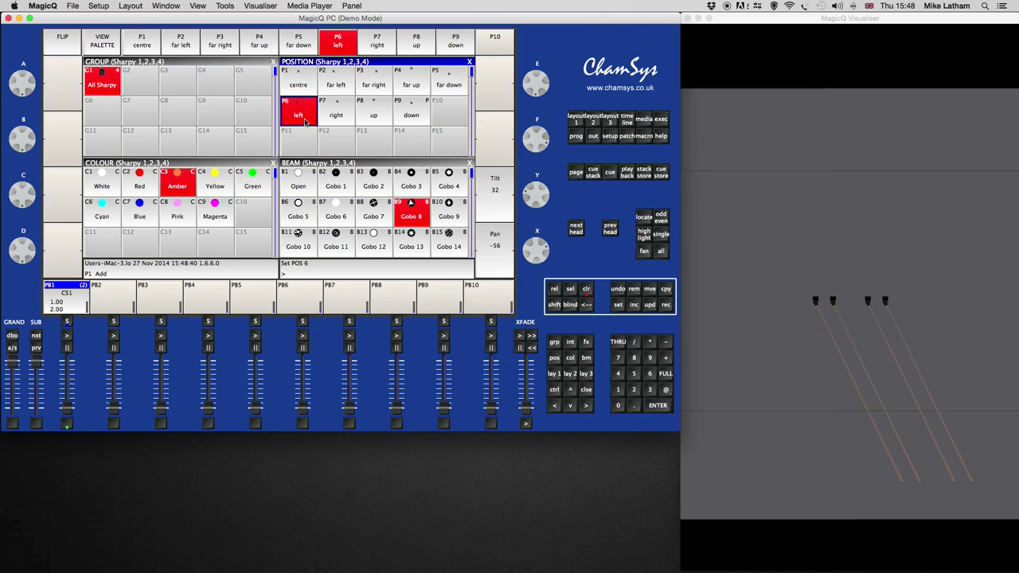
Step: Record the amber Gobo 8 look in the left position as the third cue on Playback 1
click(800, 368)
drag(799, 367, 605, 283)
drag(748, 348, 880, 298)
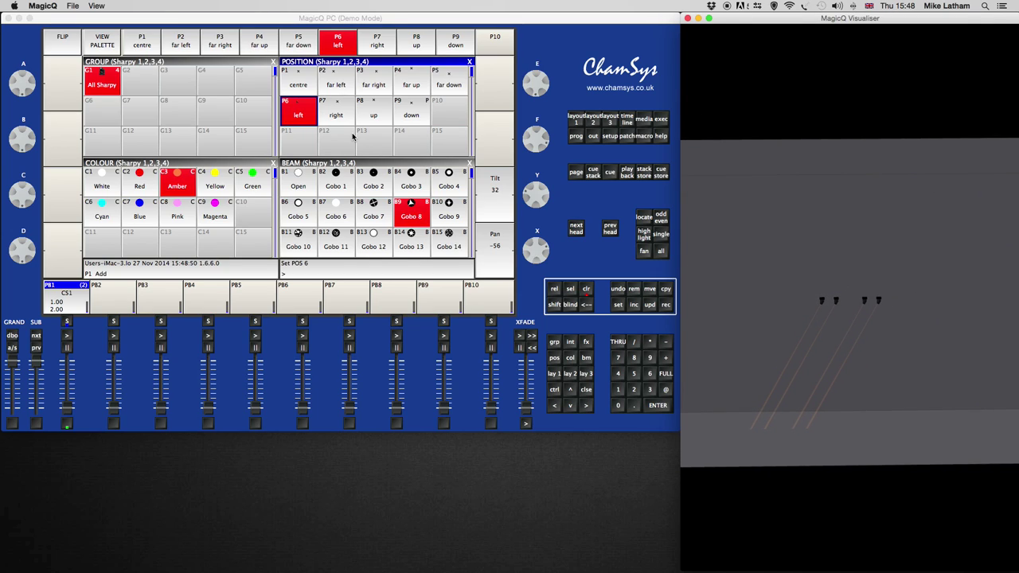
click(664, 308)
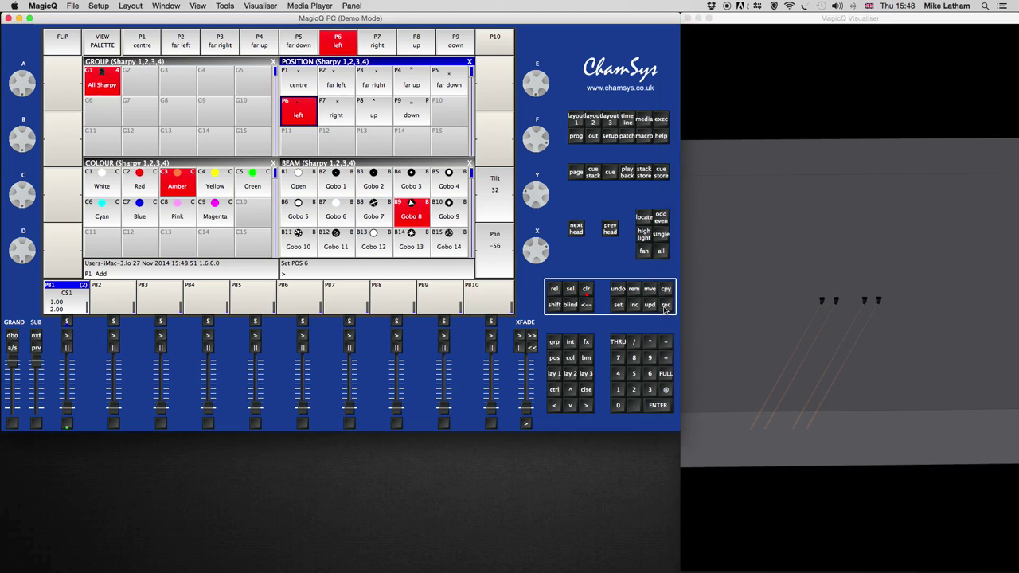
click(62, 301)
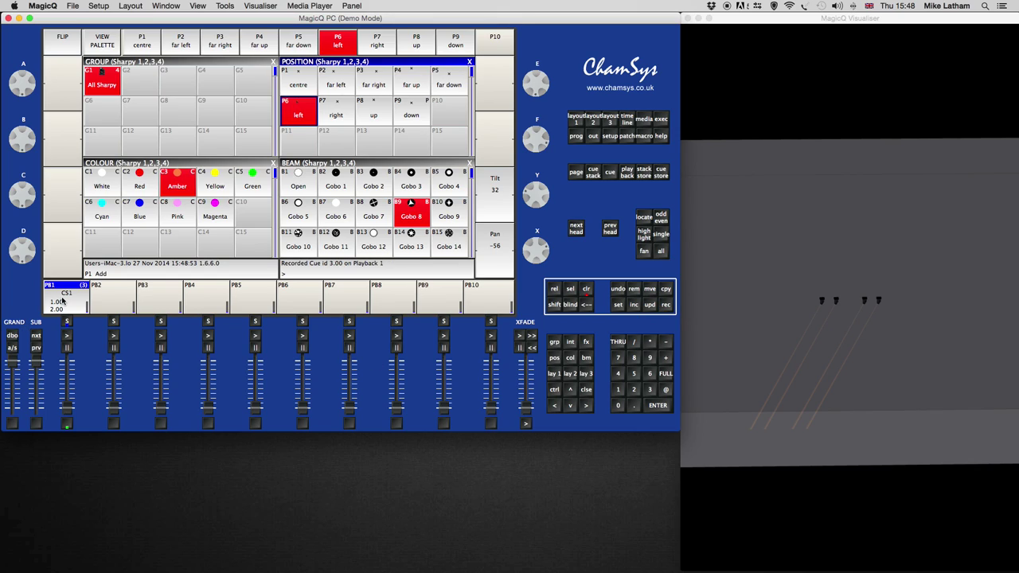
Step: Apply the right position palette and record it as the fourth cue on Playback 1
click(324, 110)
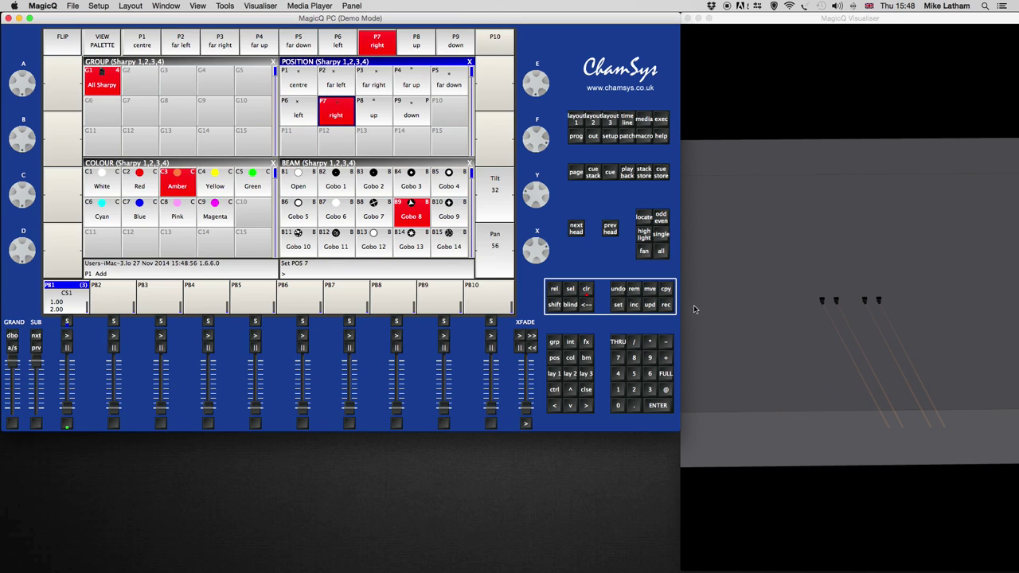
click(665, 307)
click(62, 301)
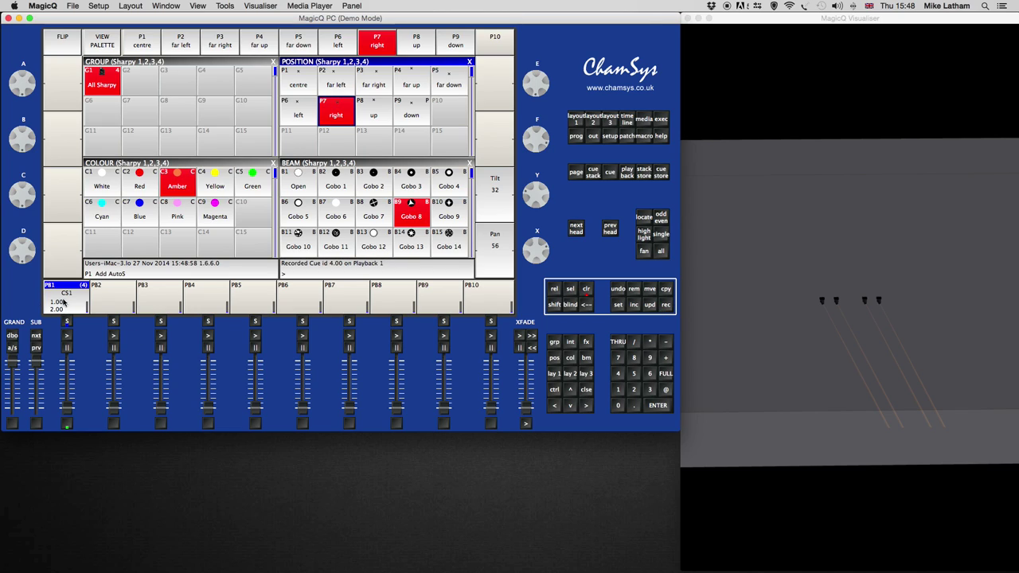
Step: Clear the programmer, run Playback 1's four-cue chase with its cue stack open, and bring the playback's level back to zero
click(588, 291)
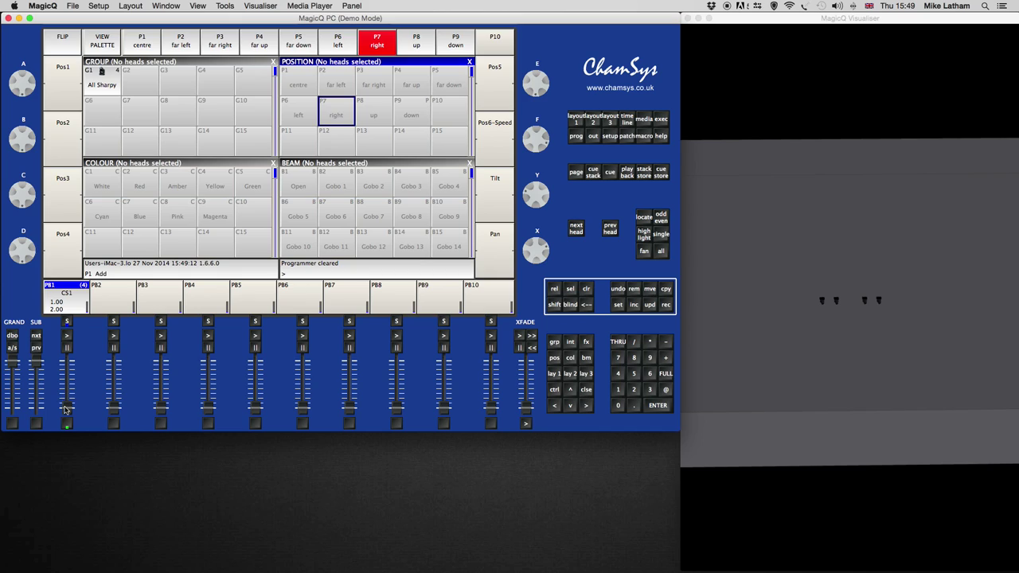
drag(66, 410, 67, 363)
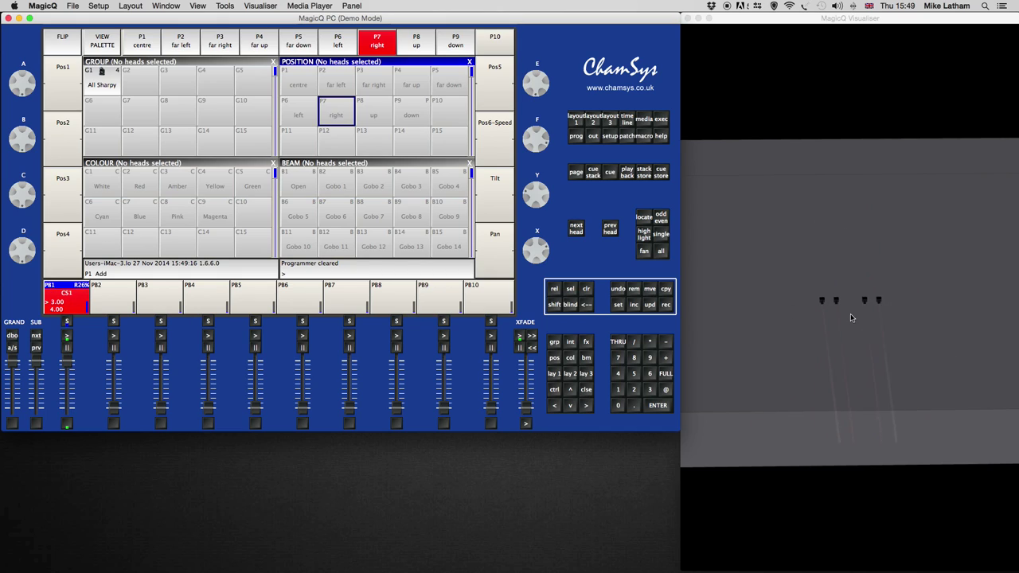
click(64, 296)
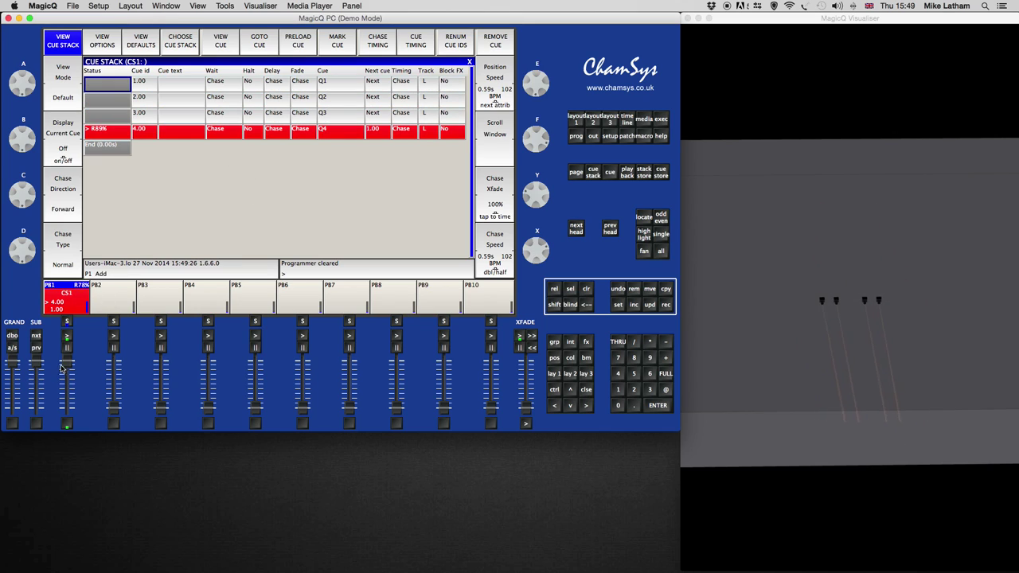
drag(66, 367, 69, 426)
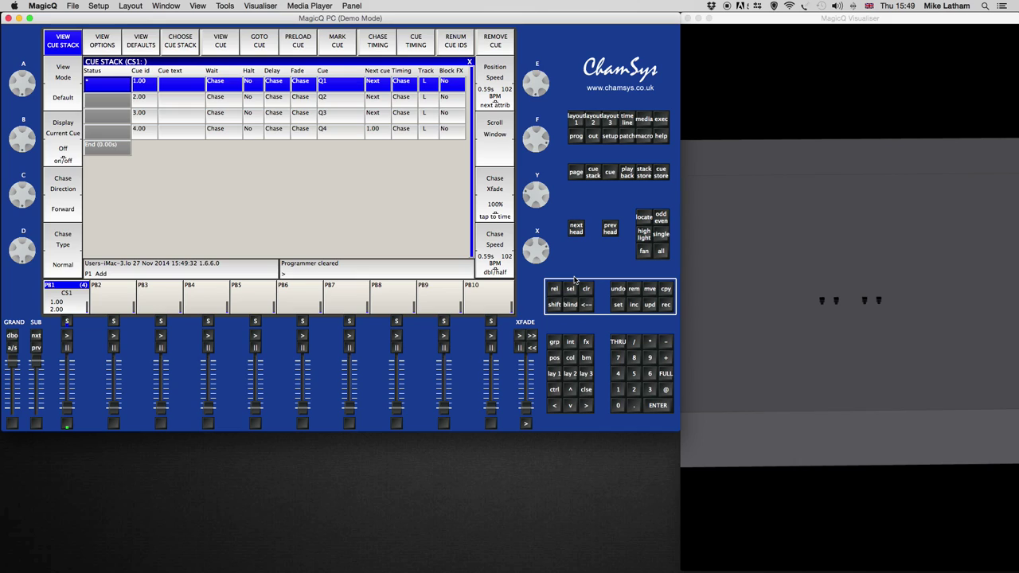
Step: Return to the group and palette layout, locate the All Sharpy group, and apply the Yellow colour palette
click(574, 118)
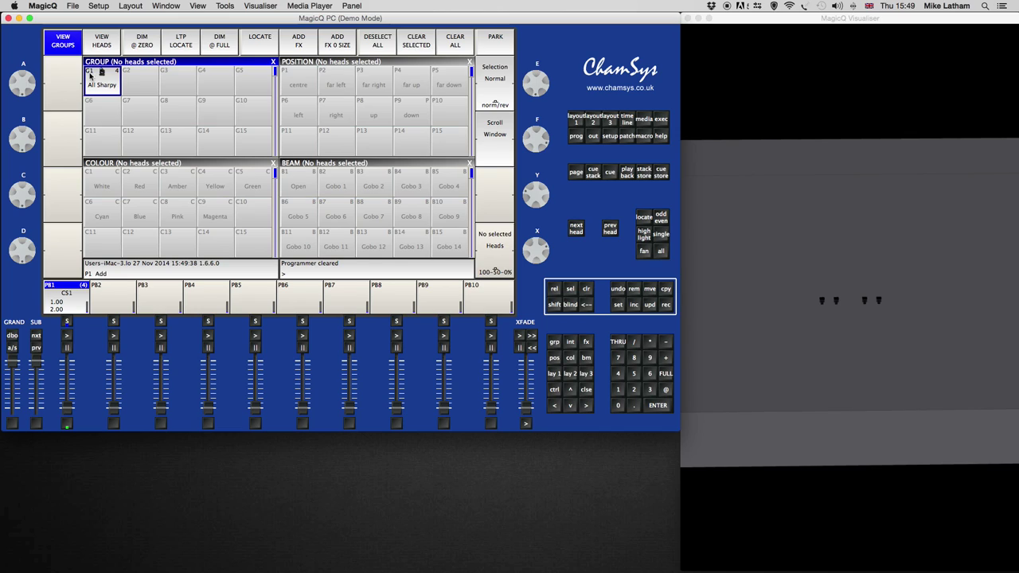
click(91, 82)
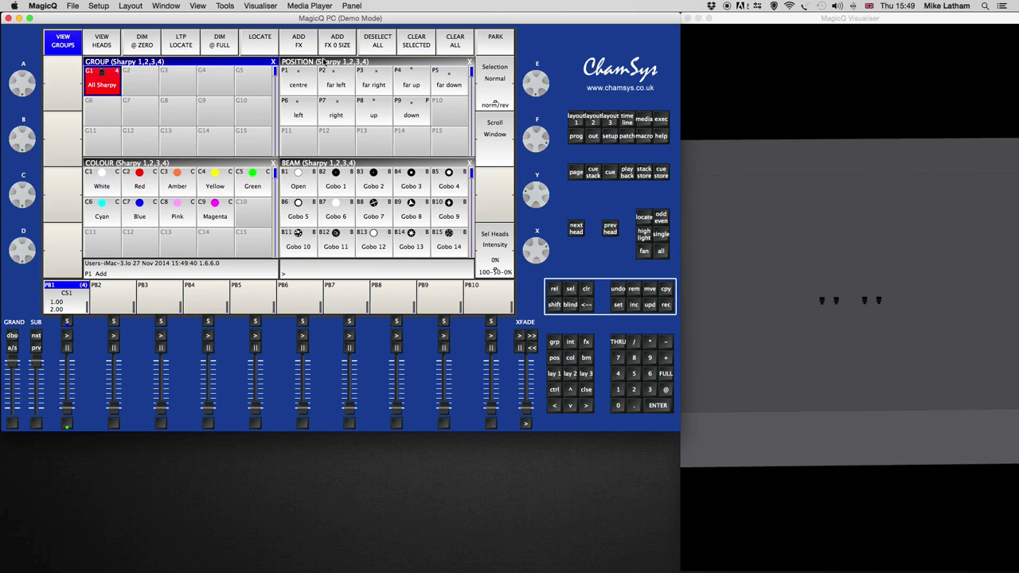
click(252, 45)
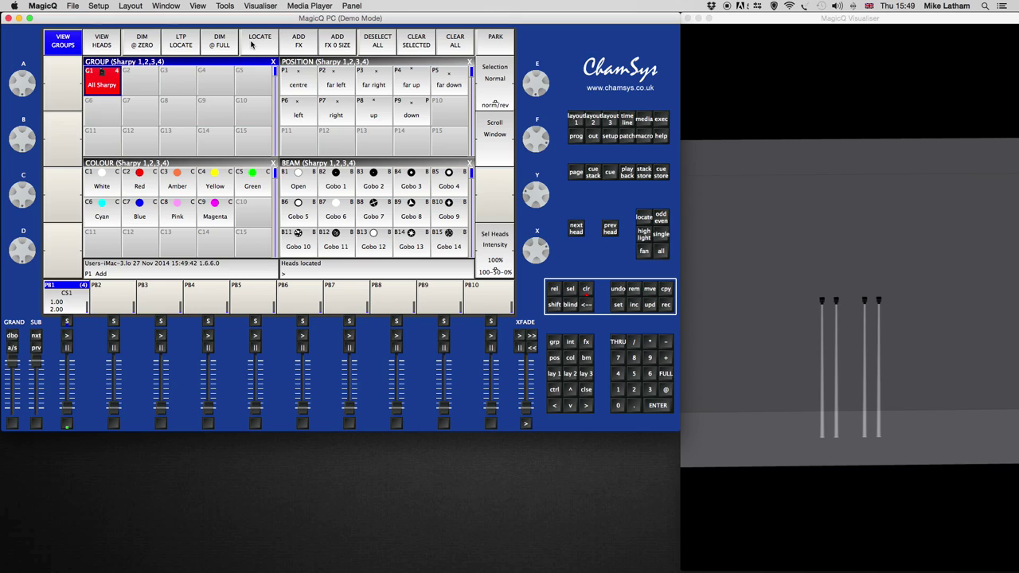
click(214, 175)
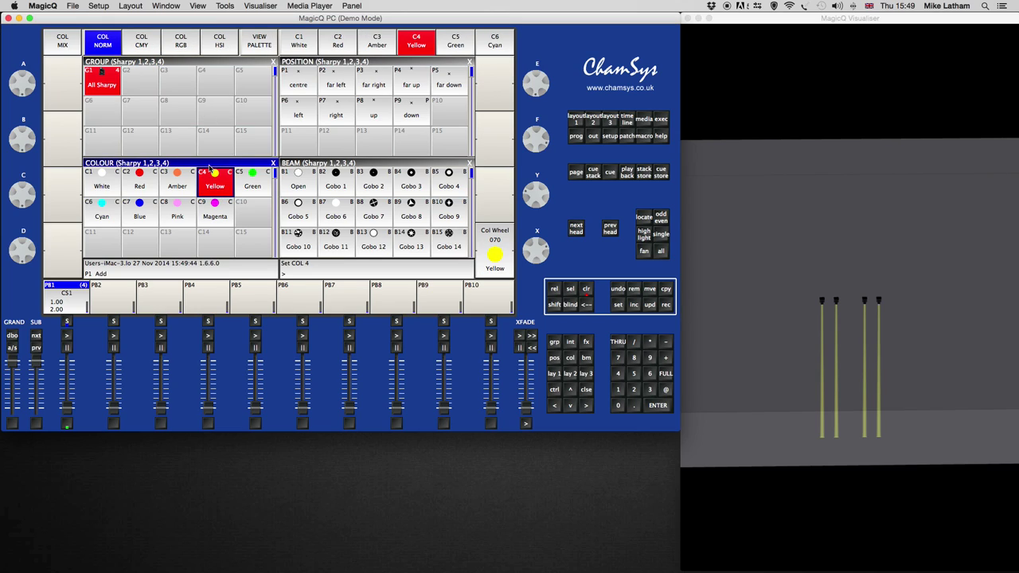
Step: Show the individual heads, select only Sharpy heads 2 and 3, and apply the Green colour palette to them
click(116, 83)
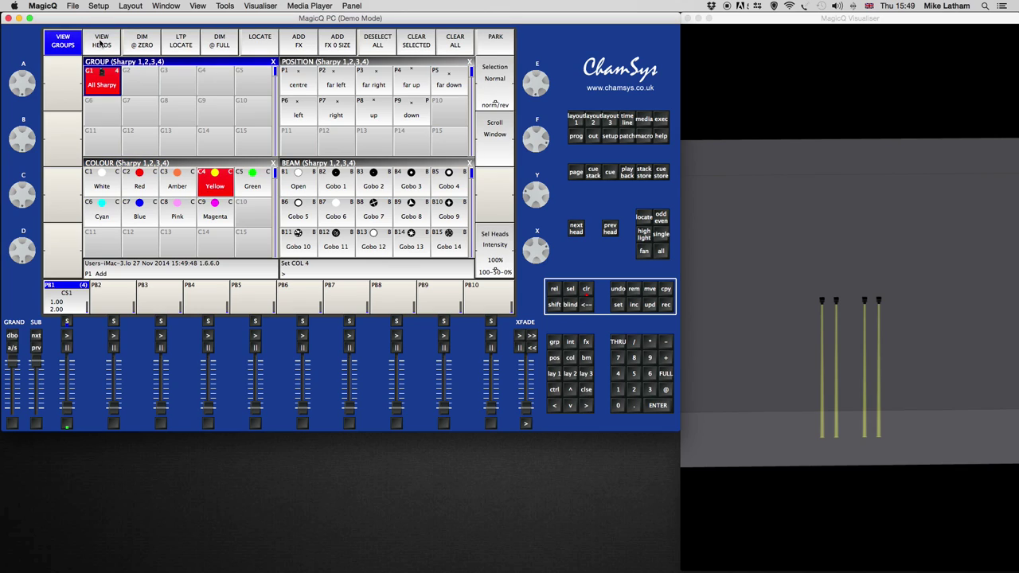
click(101, 44)
click(151, 87)
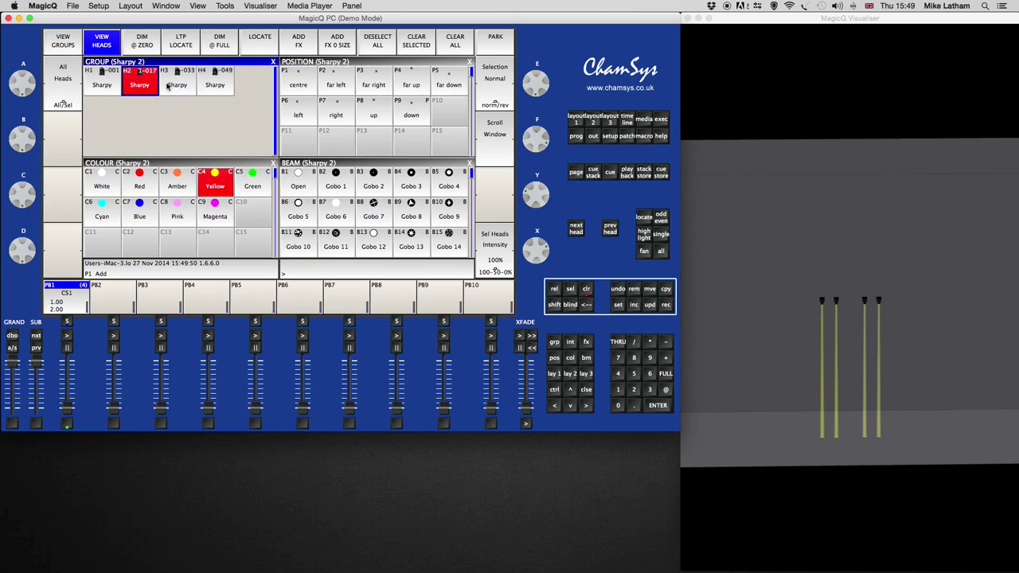
click(169, 85)
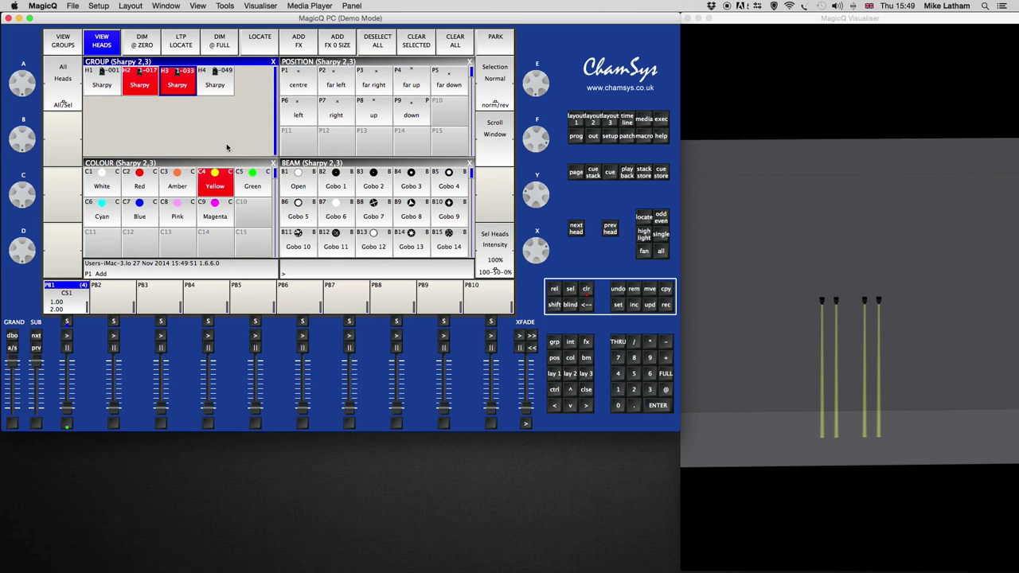
click(149, 94)
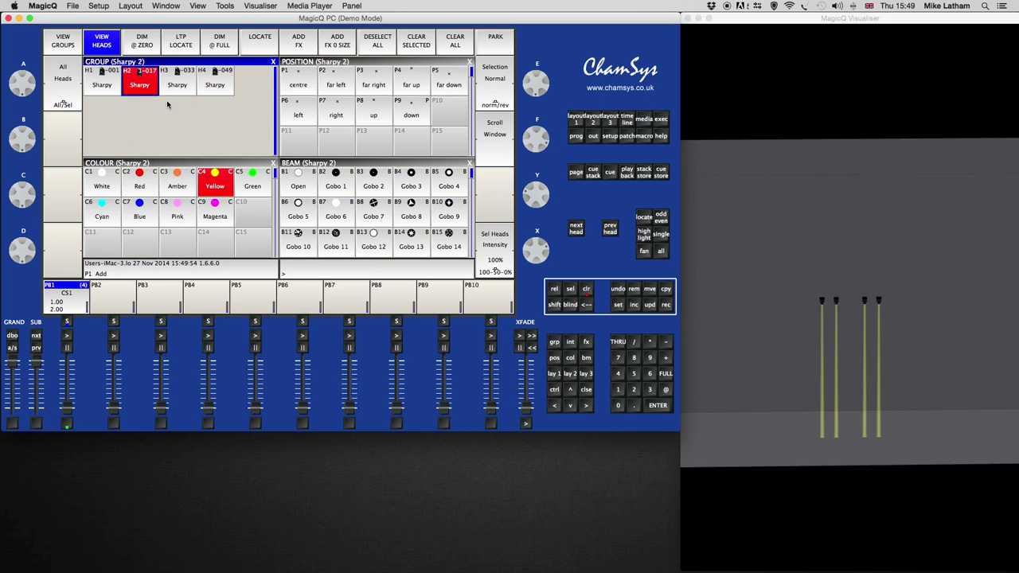
shift+click(186, 86)
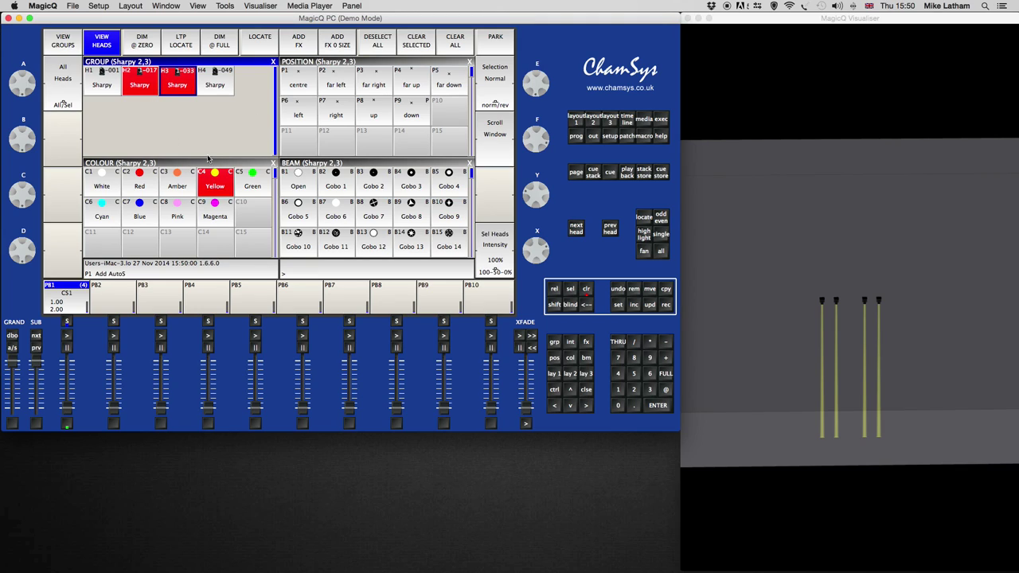
click(243, 184)
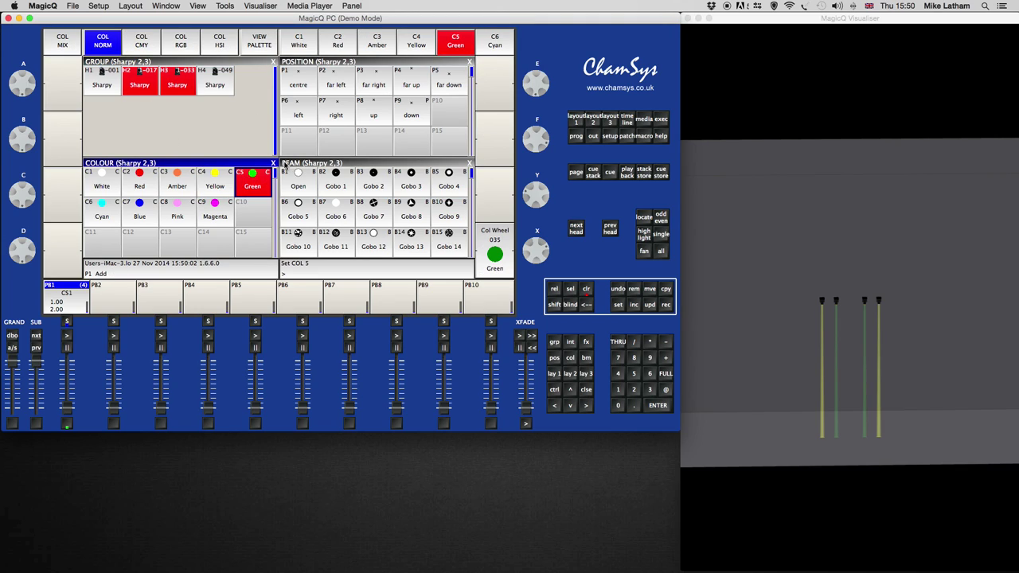
Step: Show the groups again, select the All Sharpy group, and add the figof8 effect from the Position FX folder
click(132, 121)
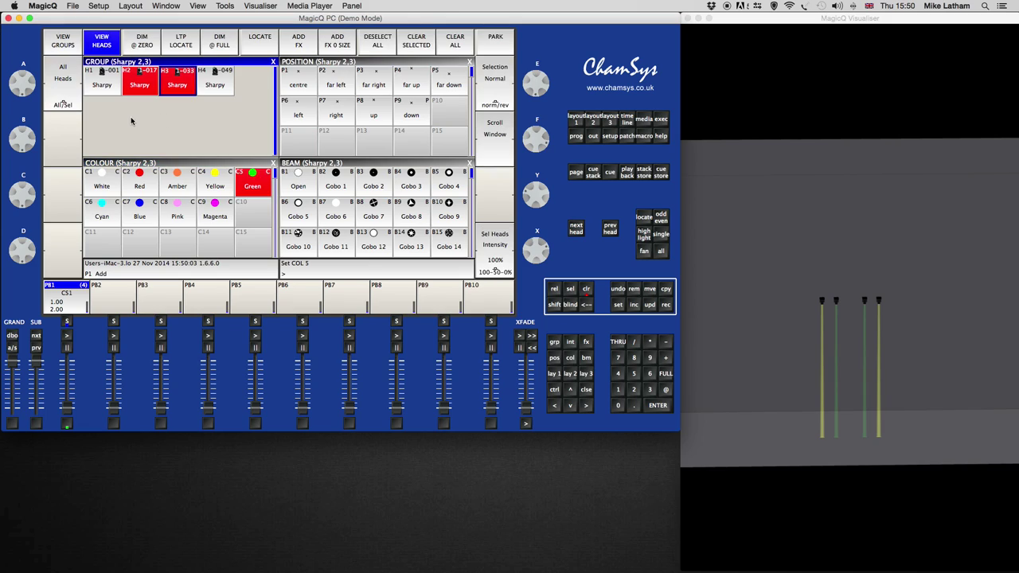
click(63, 40)
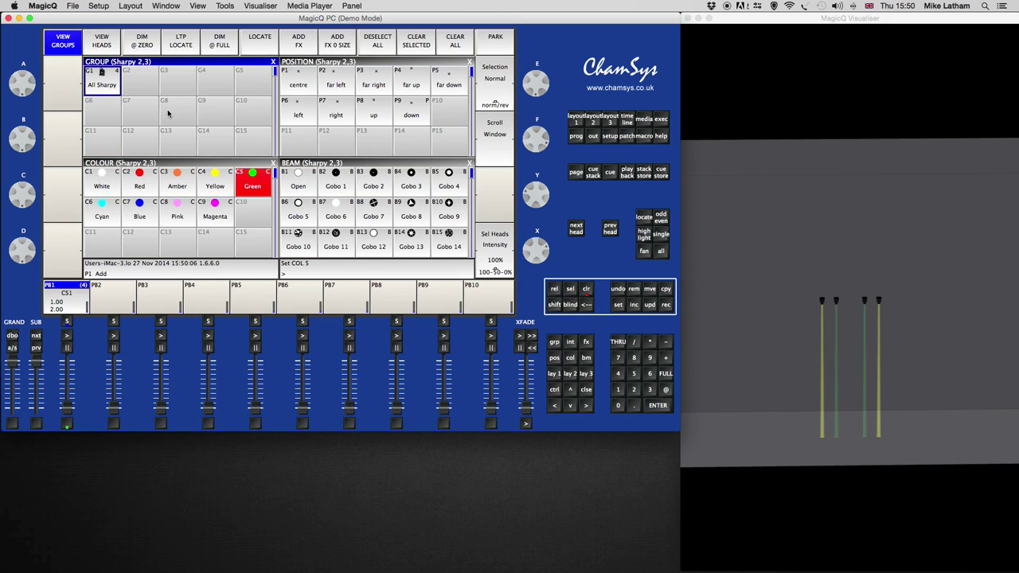
click(112, 84)
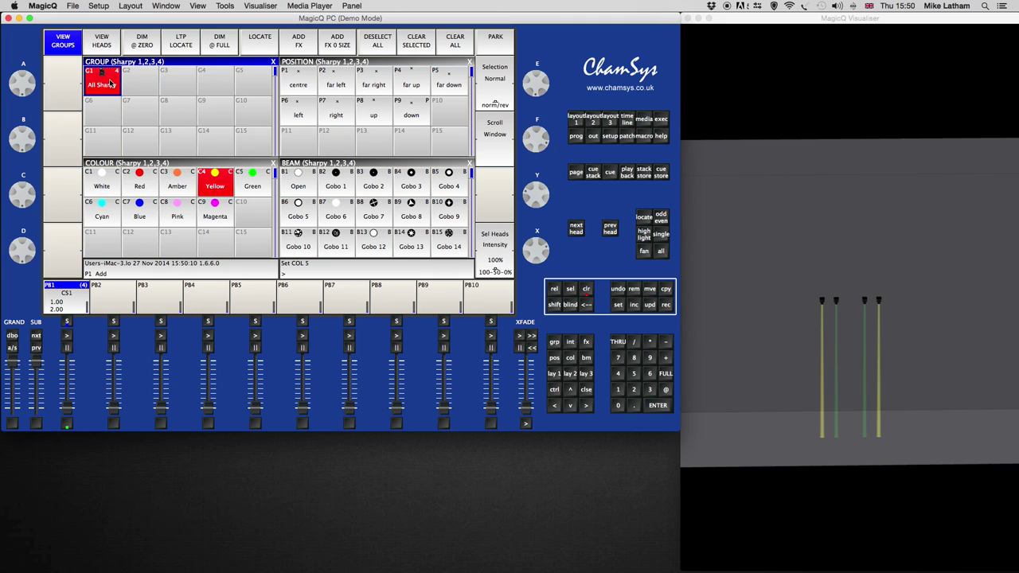
click(315, 42)
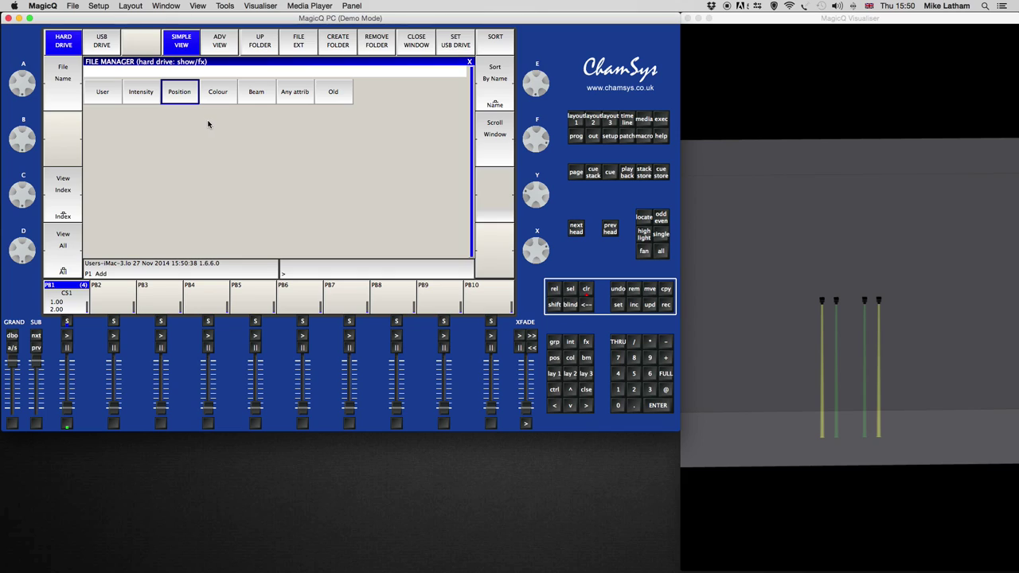
click(176, 93)
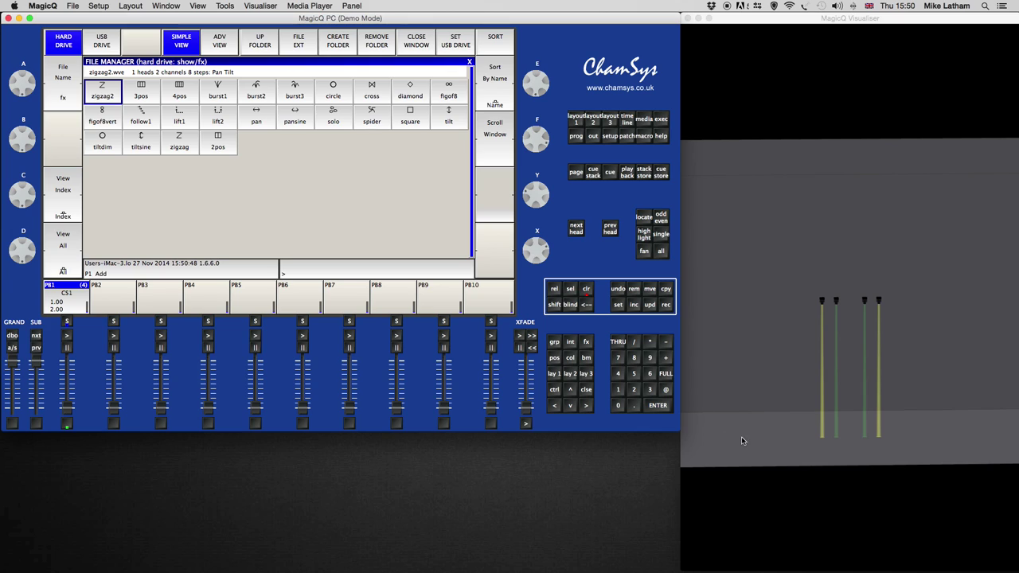
click(440, 93)
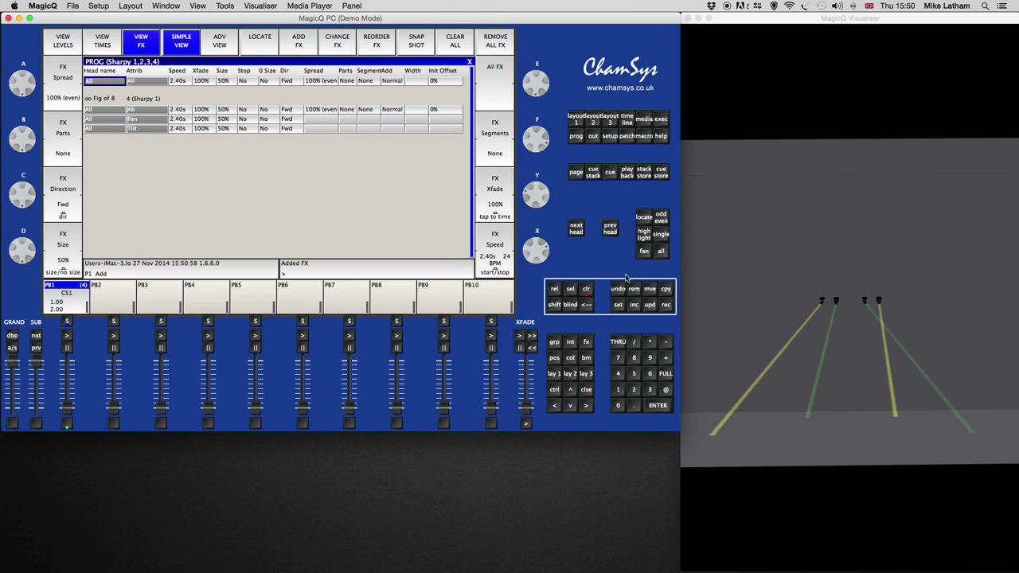
Step: Adjust the figure-of-8 effect to a speed of 1.74 s, a crossfade of 99% and segments of 69's
scroll(535, 251, up, 3)
scroll(545, 234, up, 4)
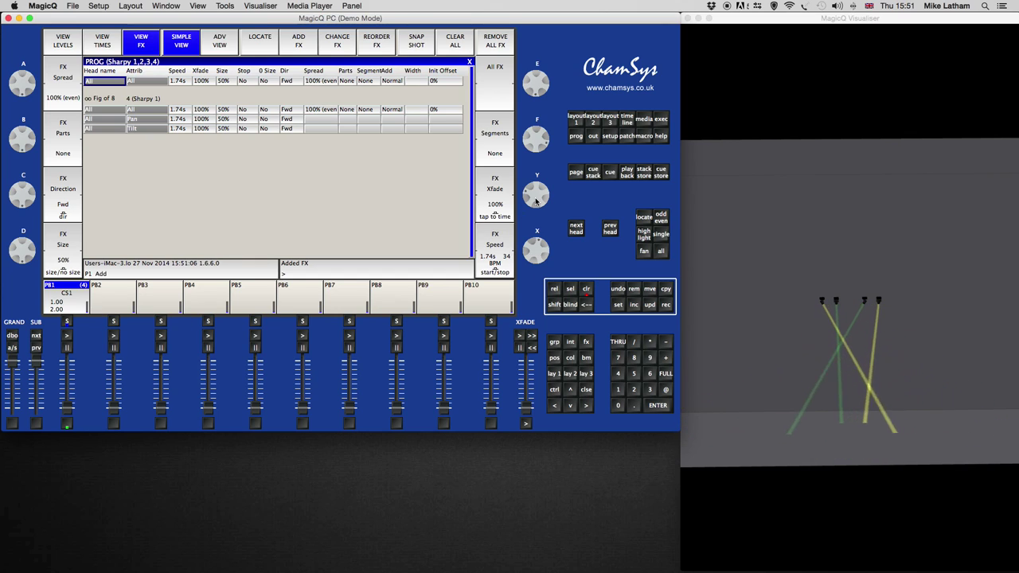
scroll(535, 201, down, 1)
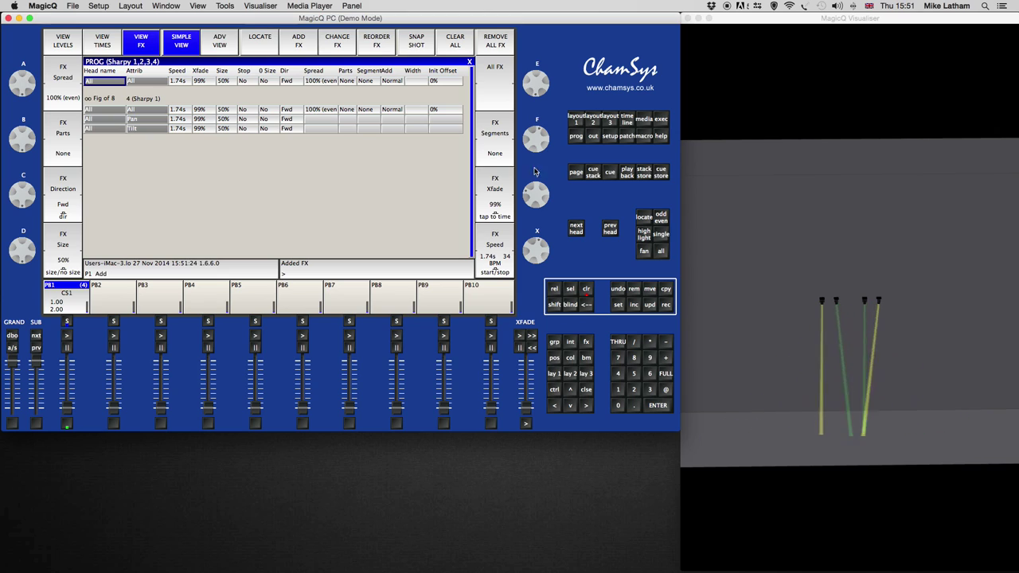
scroll(538, 143, up, 5)
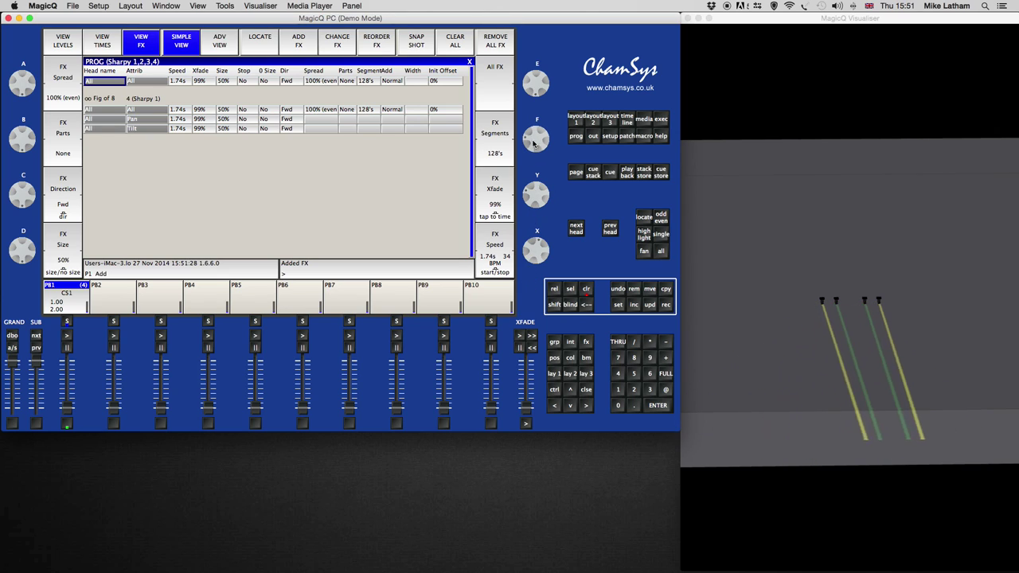
scroll(536, 141, down, 5)
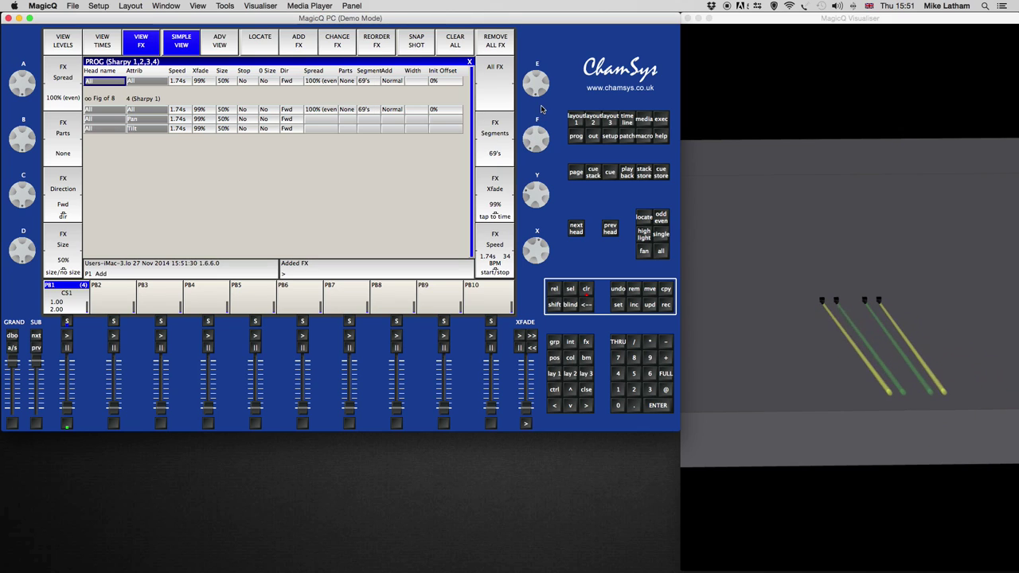
Step: Adjust the figure-of-8 effect to a crossfade of 59% with segments set to None
scroll(541, 109, down, 3)
scroll(540, 137, up, 6)
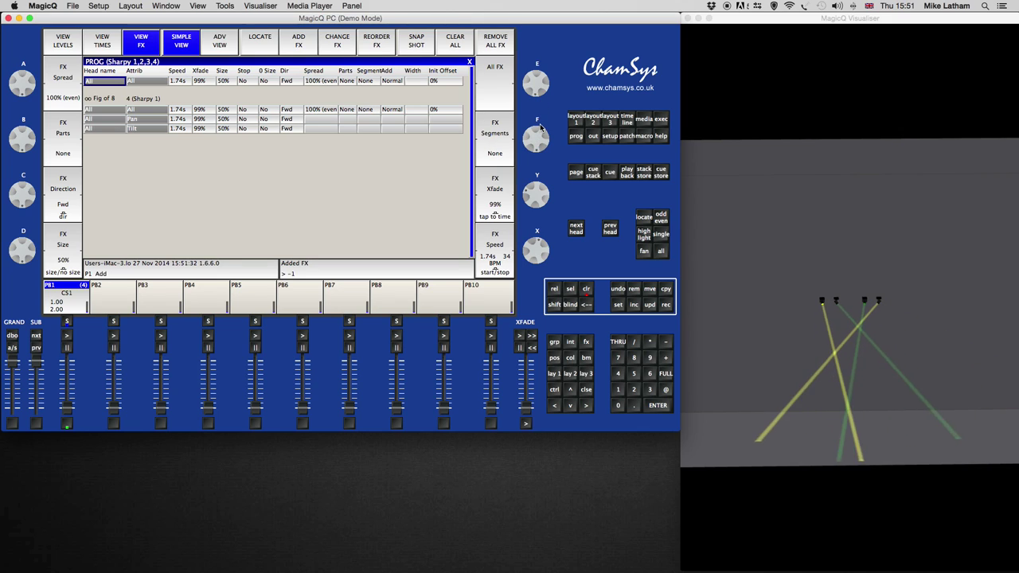
scroll(539, 137, down, 6)
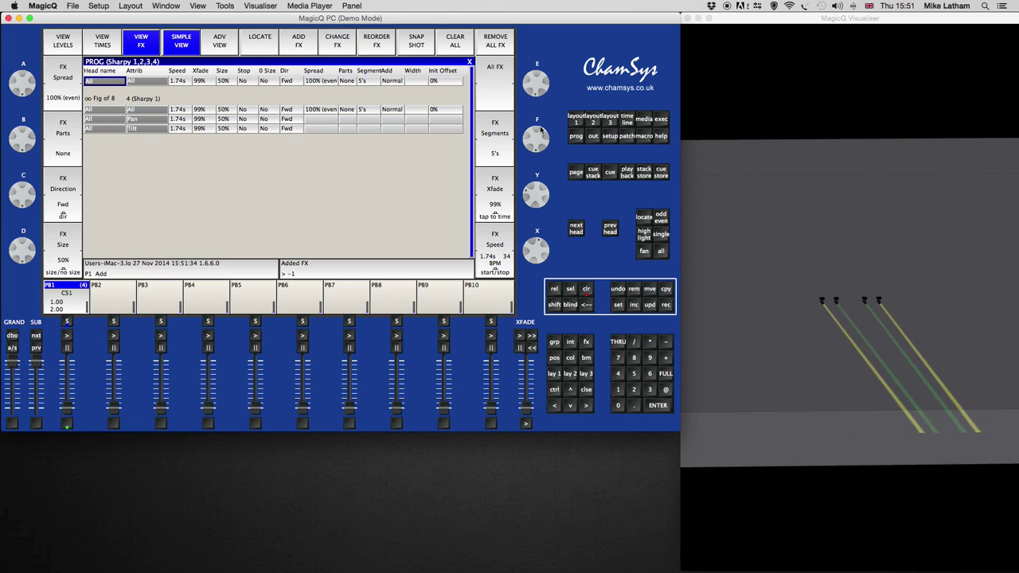
scroll(540, 137, up, 10)
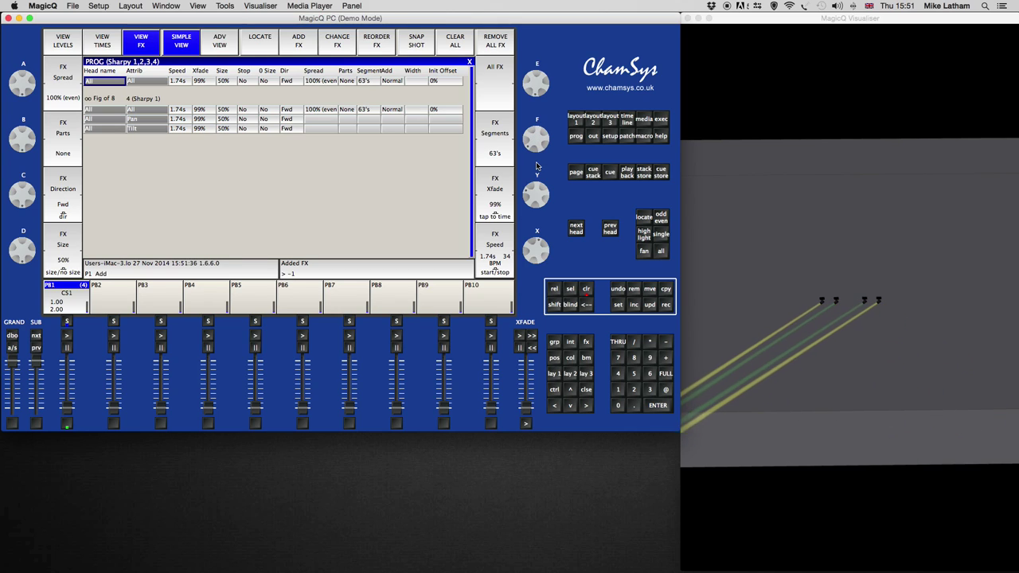
scroll(538, 143, down, 5)
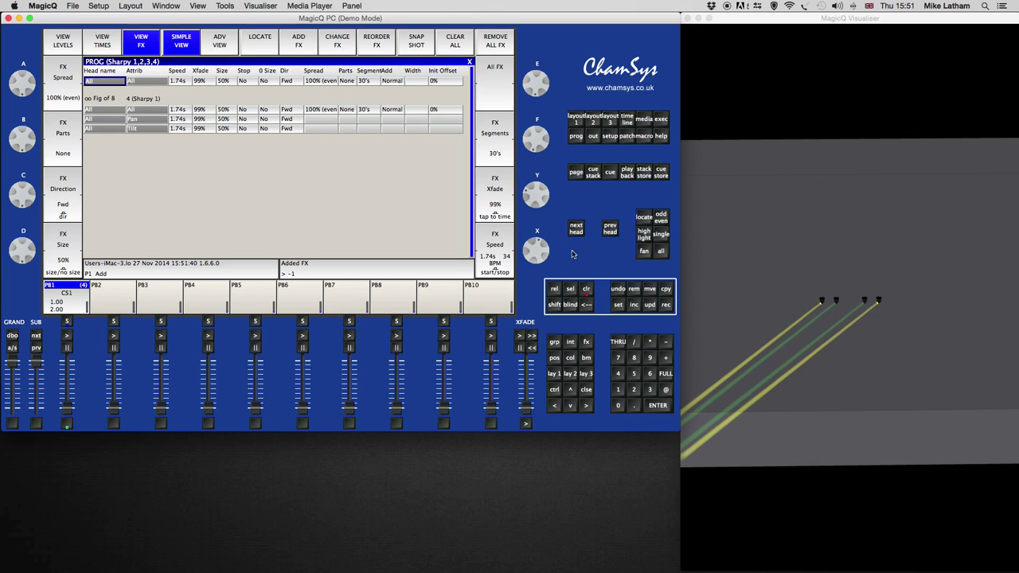
scroll(537, 194, down, 8)
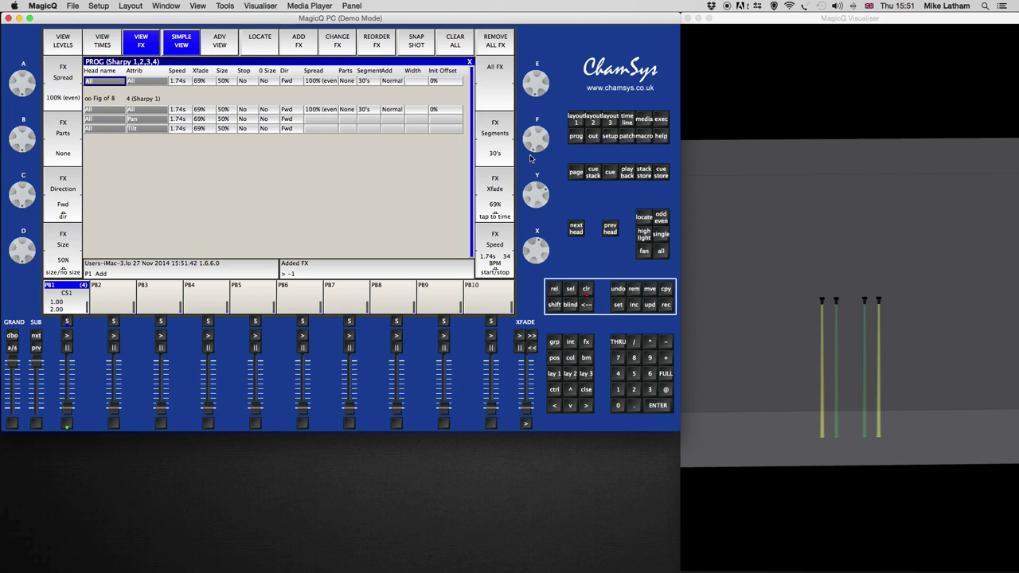
scroll(531, 151, down, 1)
scroll(536, 139, down, 5)
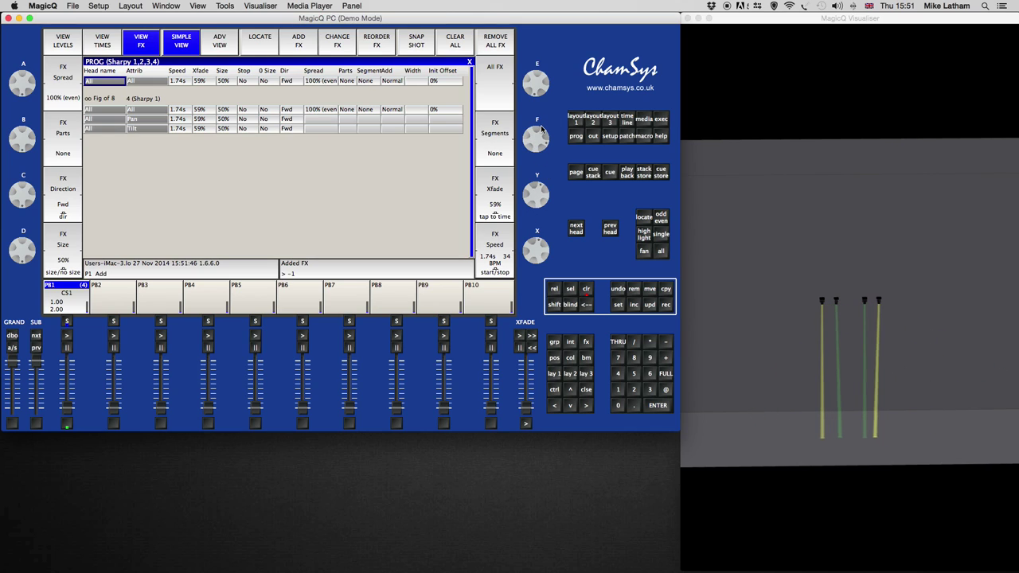
Step: Record the look as a new cue on playback 1 and also on playback 3, and clear the programmer
click(665, 304)
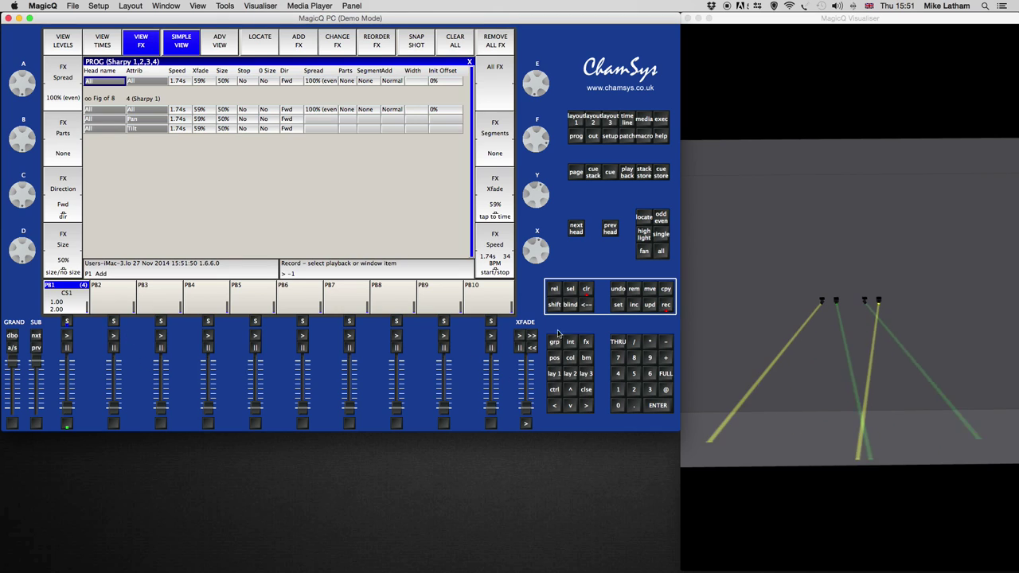
click(64, 296)
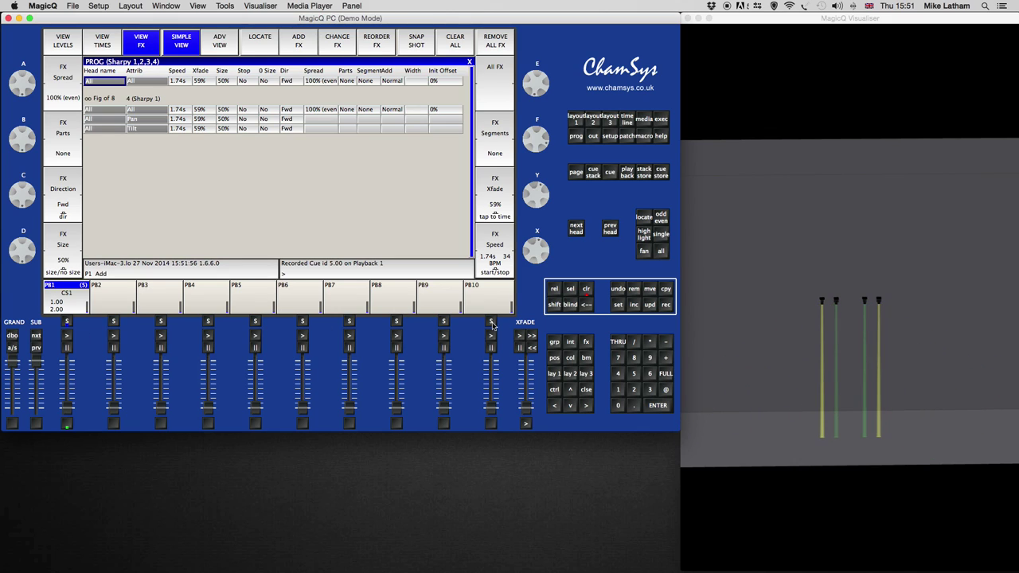
click(666, 304)
click(160, 321)
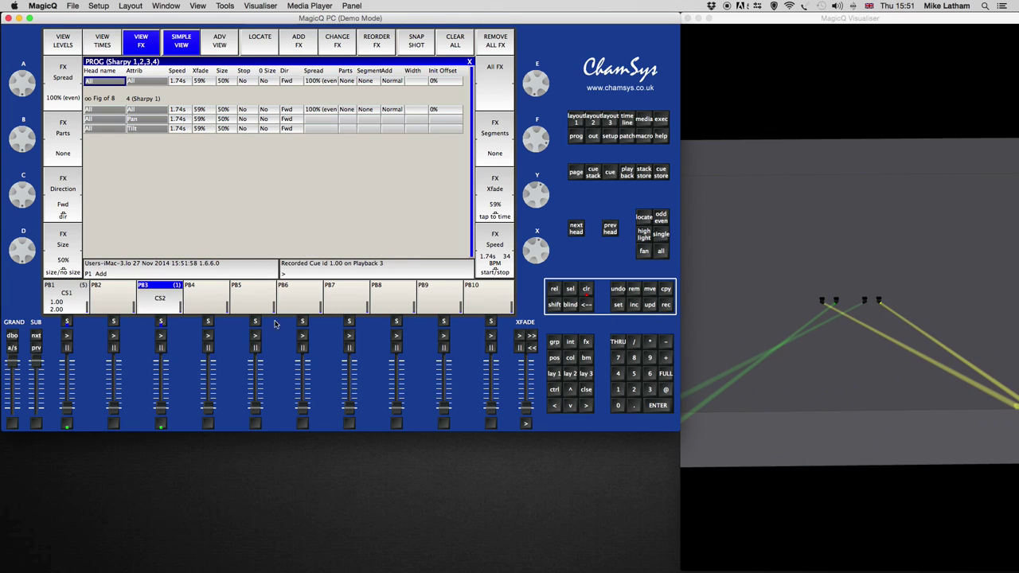
click(585, 289)
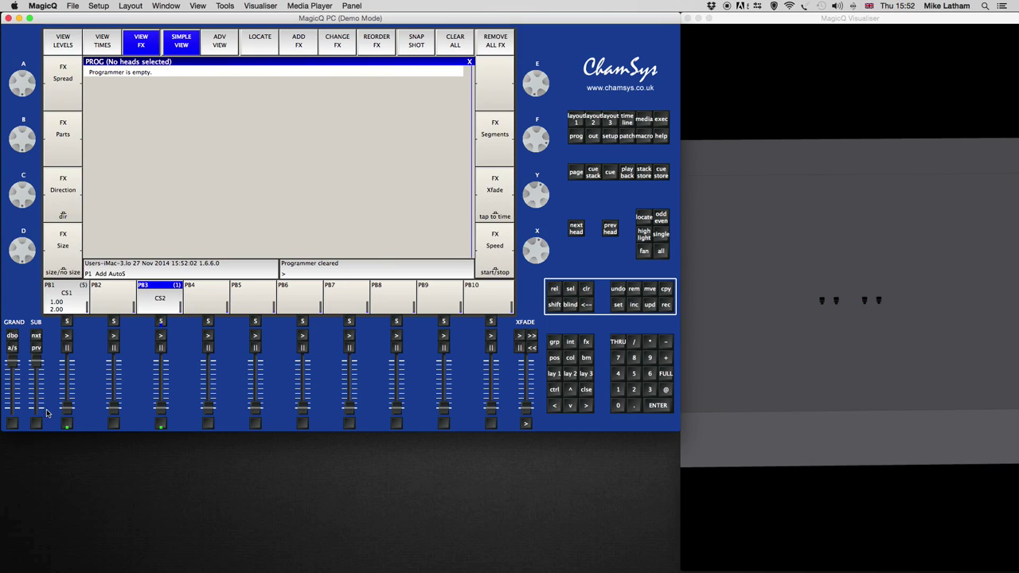
Step: Start playback 1 and adjust its cue stack to a chase speed of 1.84 s and a chase crossfade of 99%
click(67, 335)
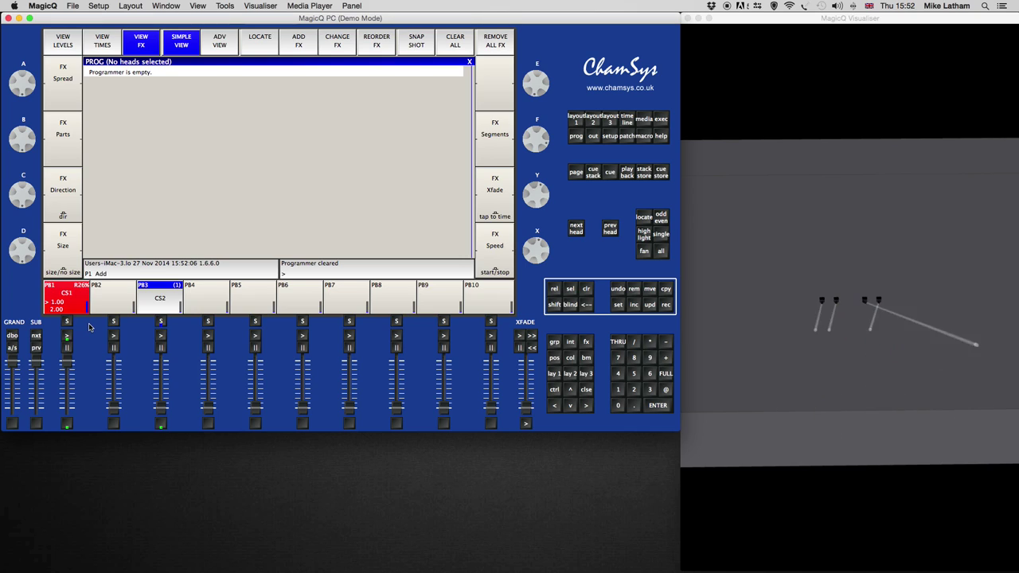
click(67, 321)
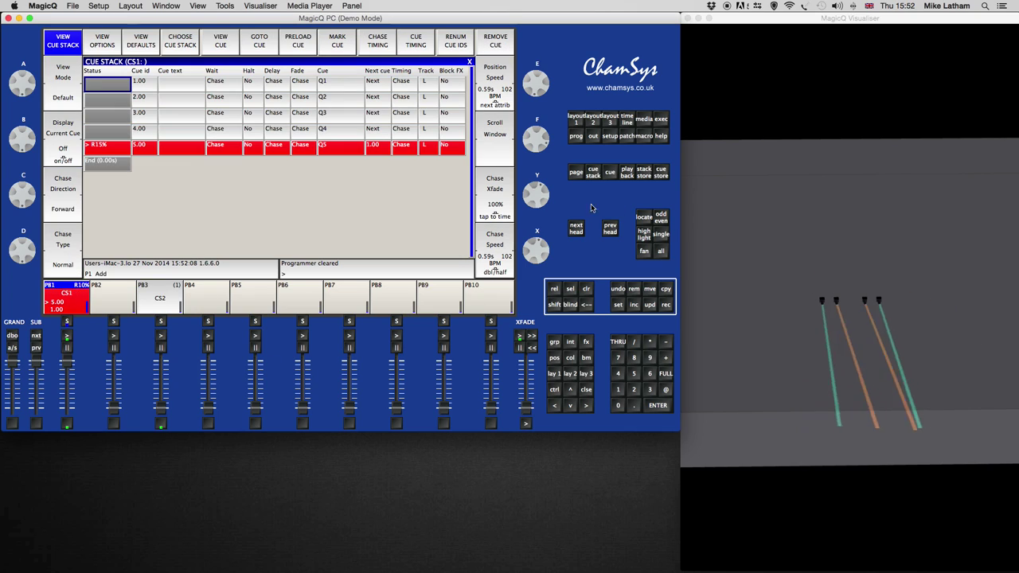
drag(535, 253, 537, 232)
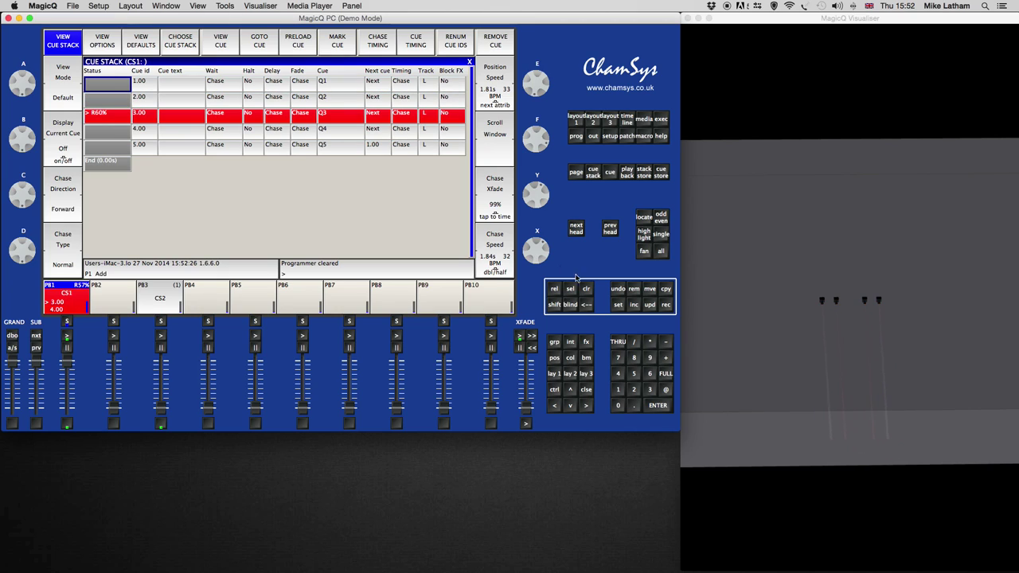
Step: Return to the group and palette layout, clear the All Sharpy selection from the programmer, and lower playback 1 to zero
key(alt+g)
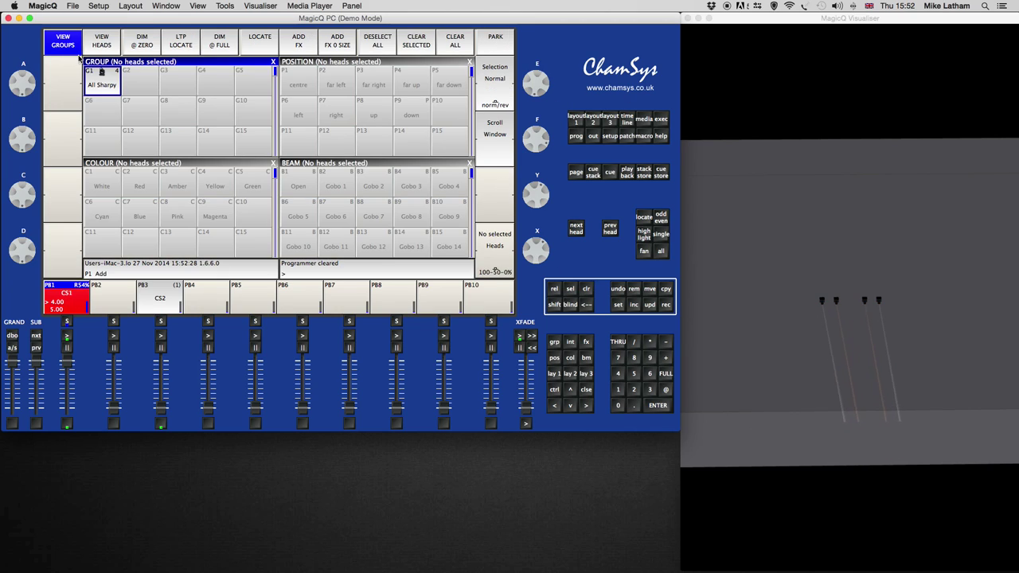
click(102, 79)
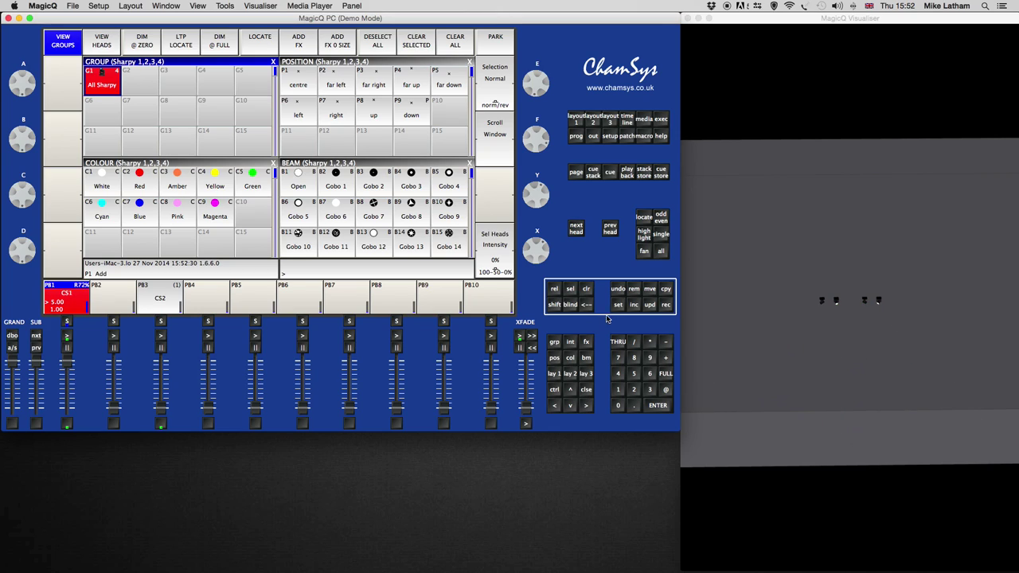
click(590, 290)
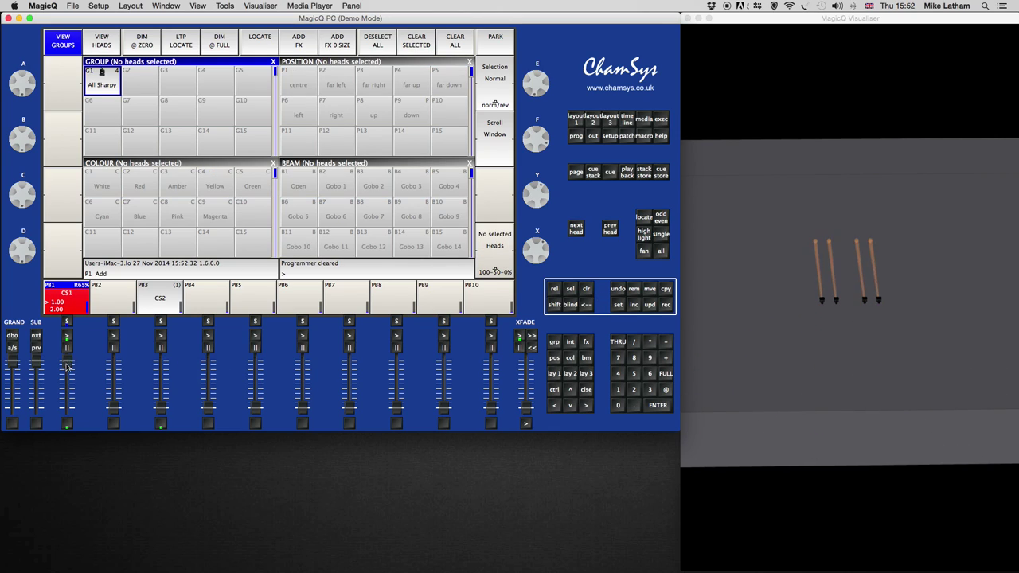
drag(69, 360, 67, 412)
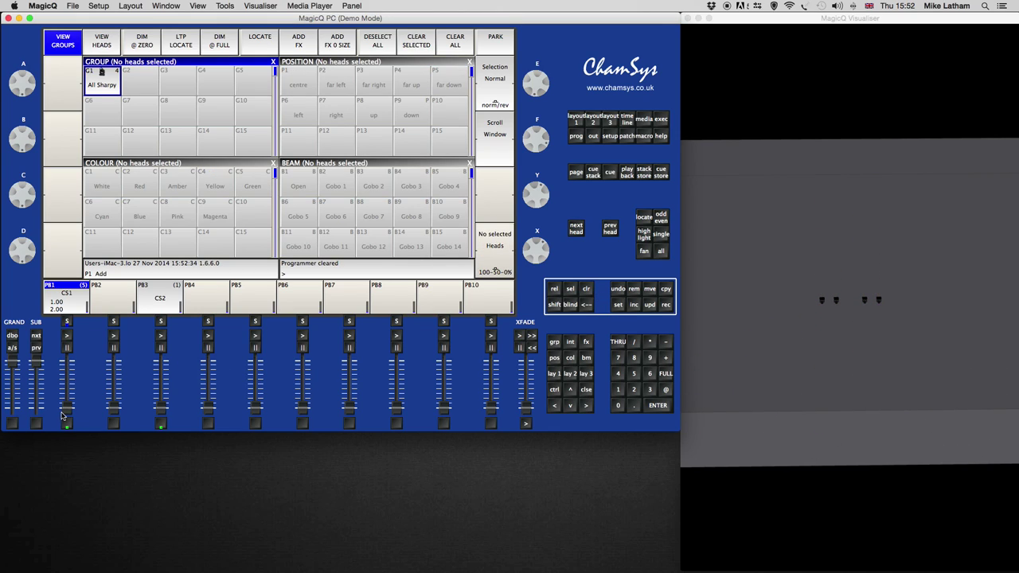